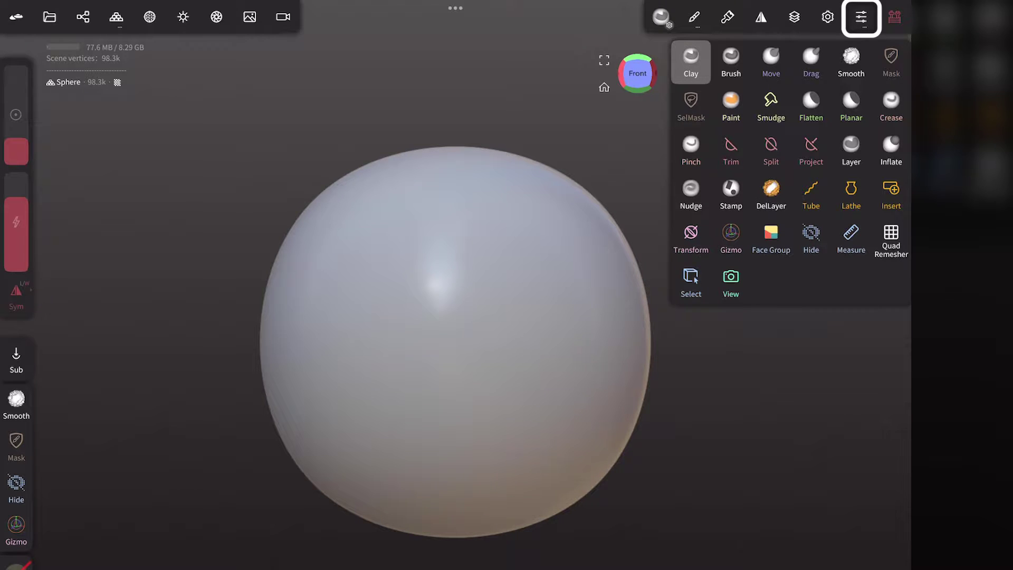
Try the Nomad, Classic, Orange and Cardinal interface themes, then settle back on yellow Nomad.
click(861, 16)
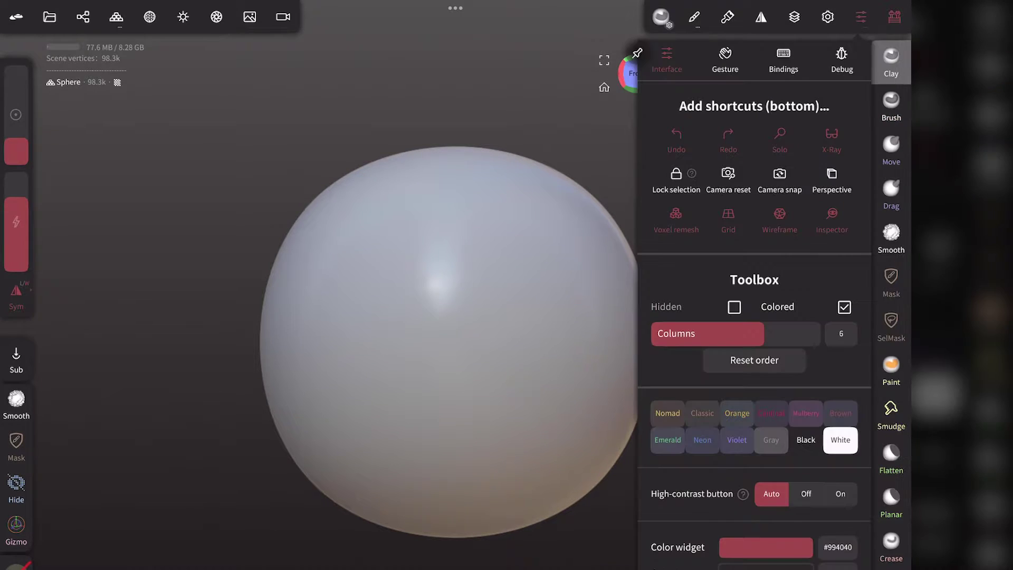
scroll(754, 317, down, 4)
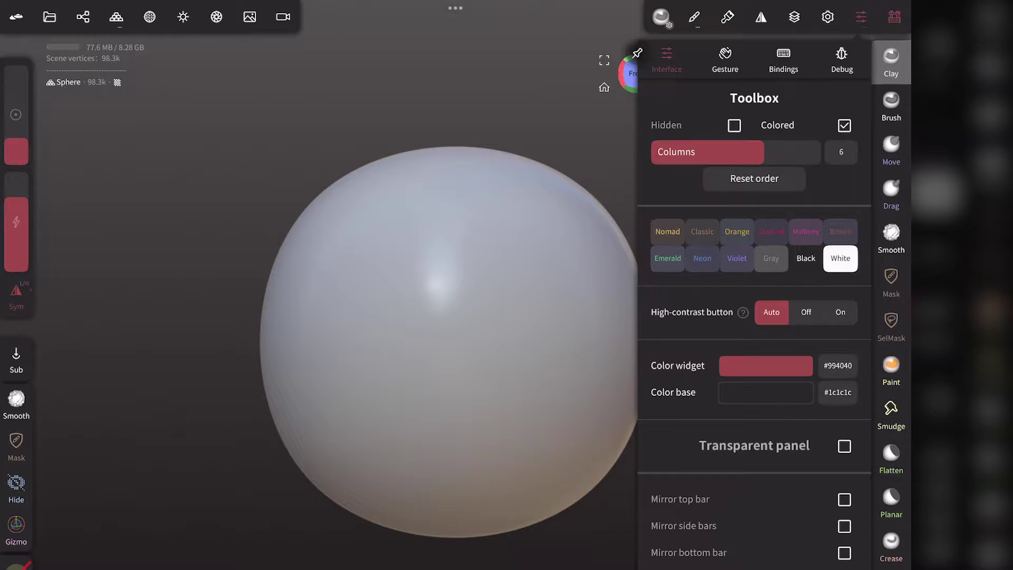
click(667, 231)
click(702, 231)
click(737, 231)
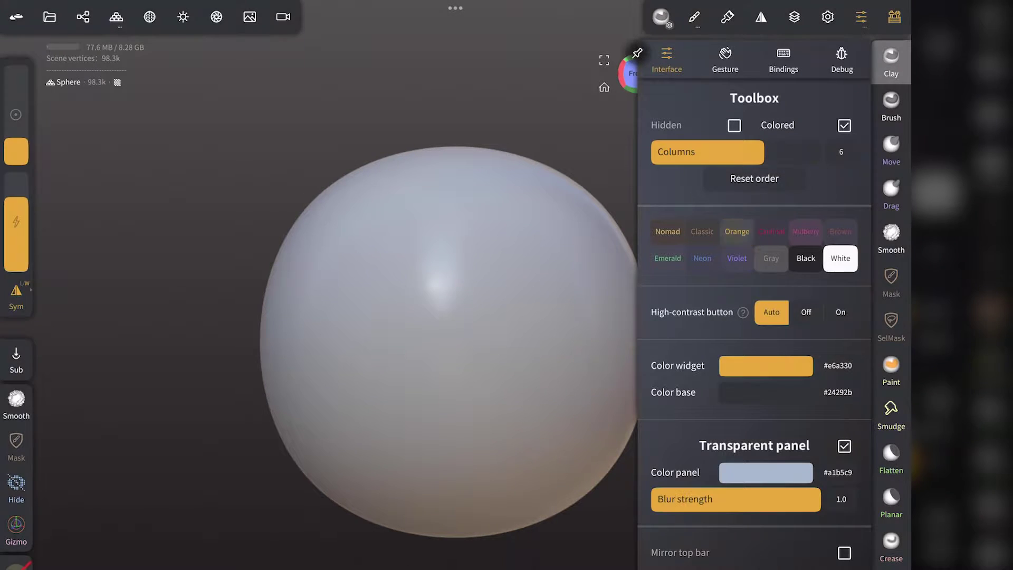
click(771, 232)
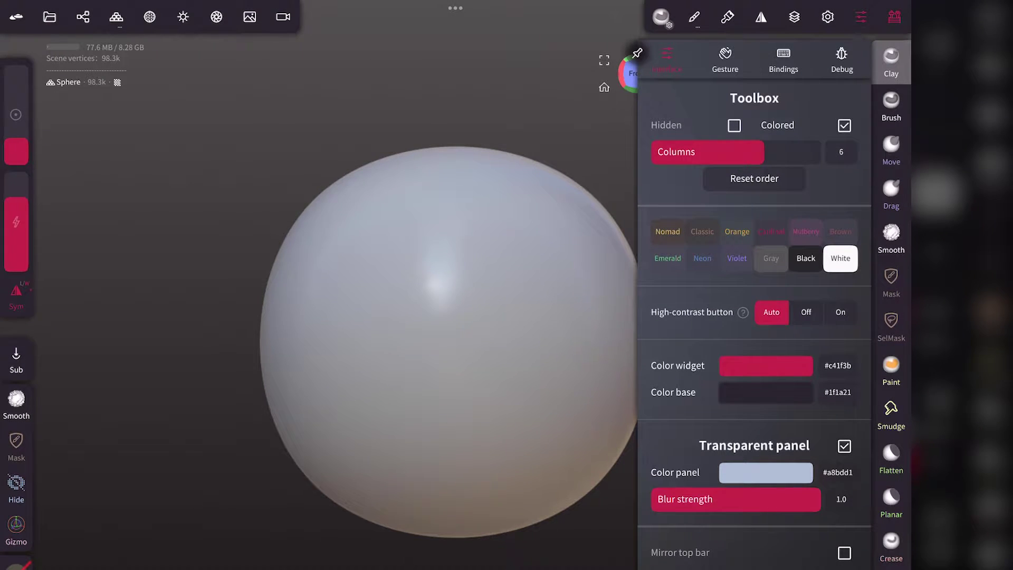
click(668, 232)
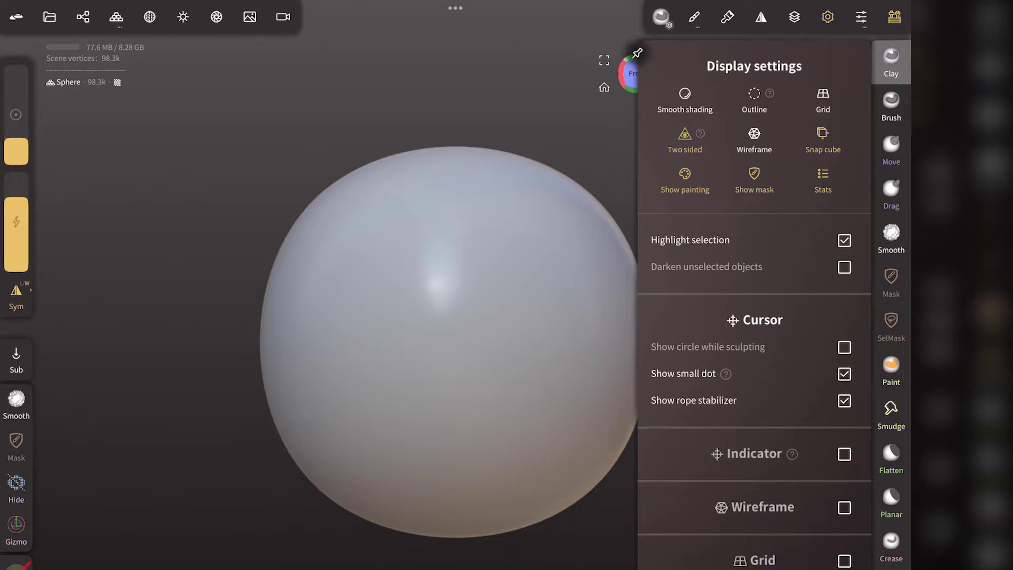
Enable the touch indicator for finger and stylus only, not mouse, and bring up its colour picker.
scroll(754, 306, down, 5)
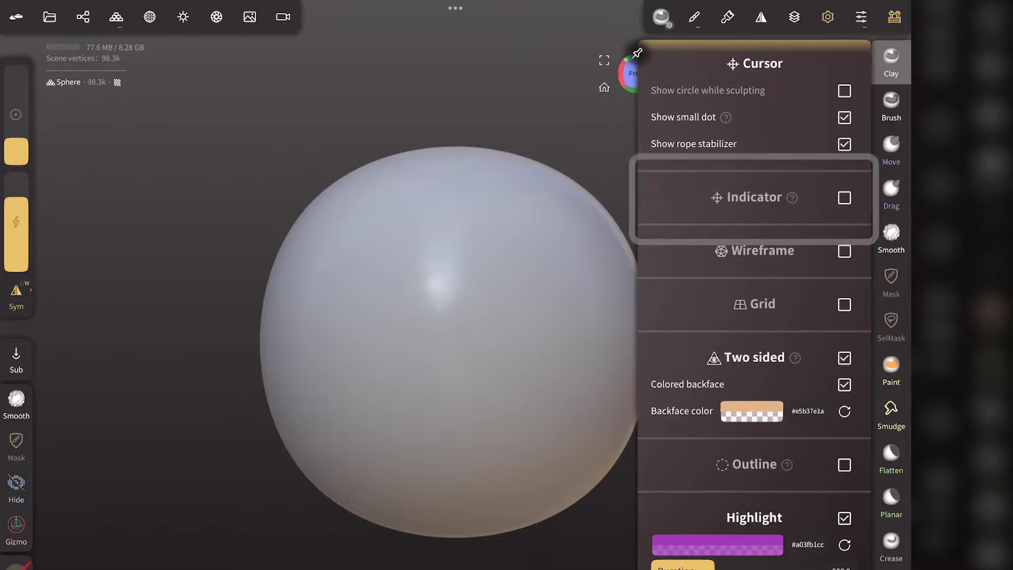
click(845, 198)
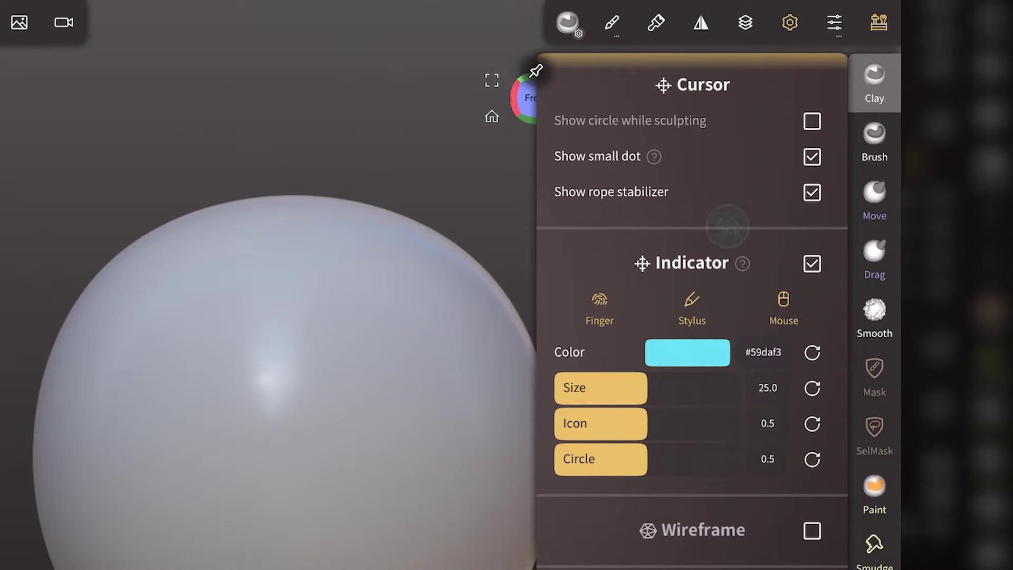
click(730, 228)
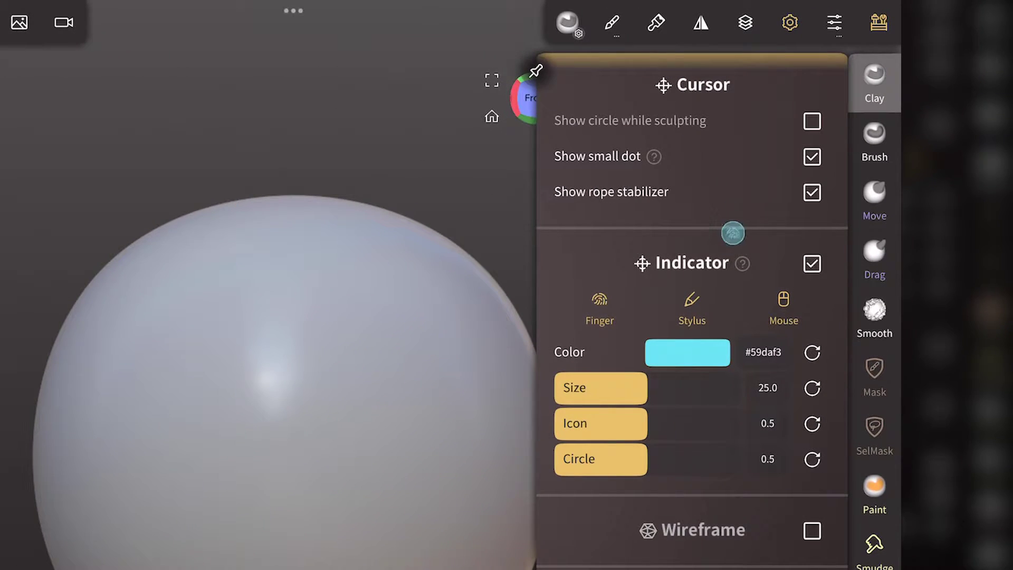
click(727, 232)
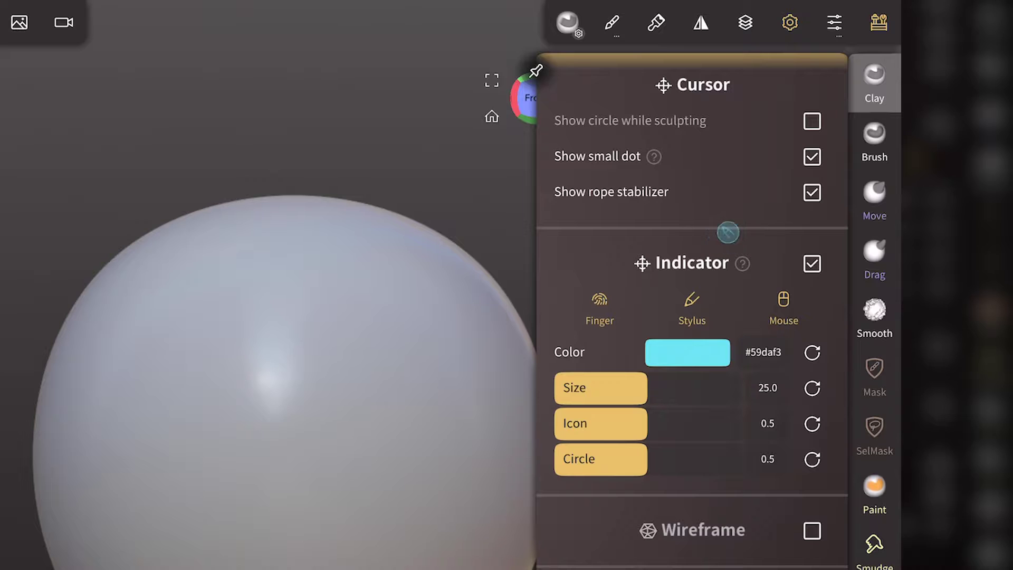
click(783, 303)
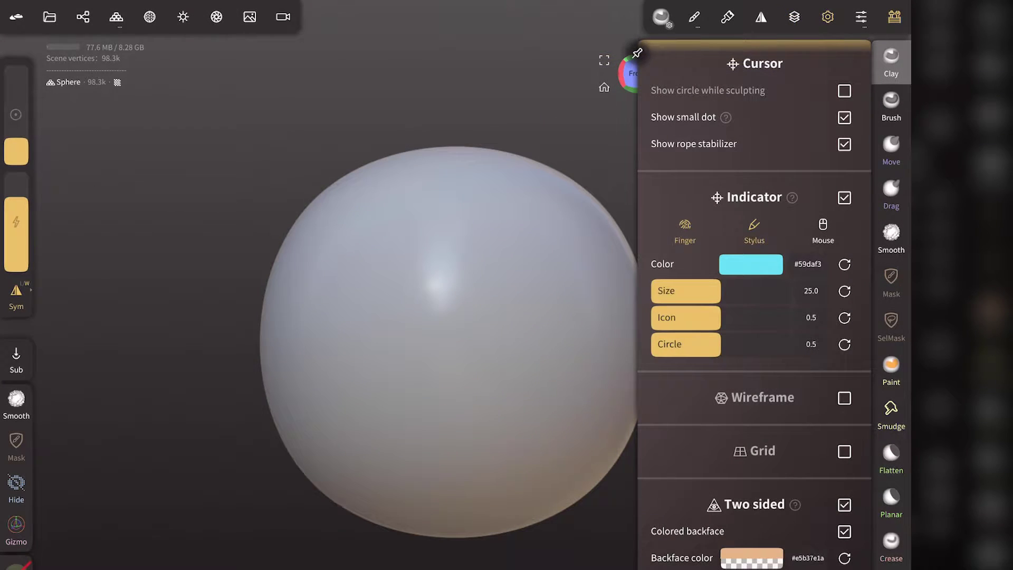
click(763, 265)
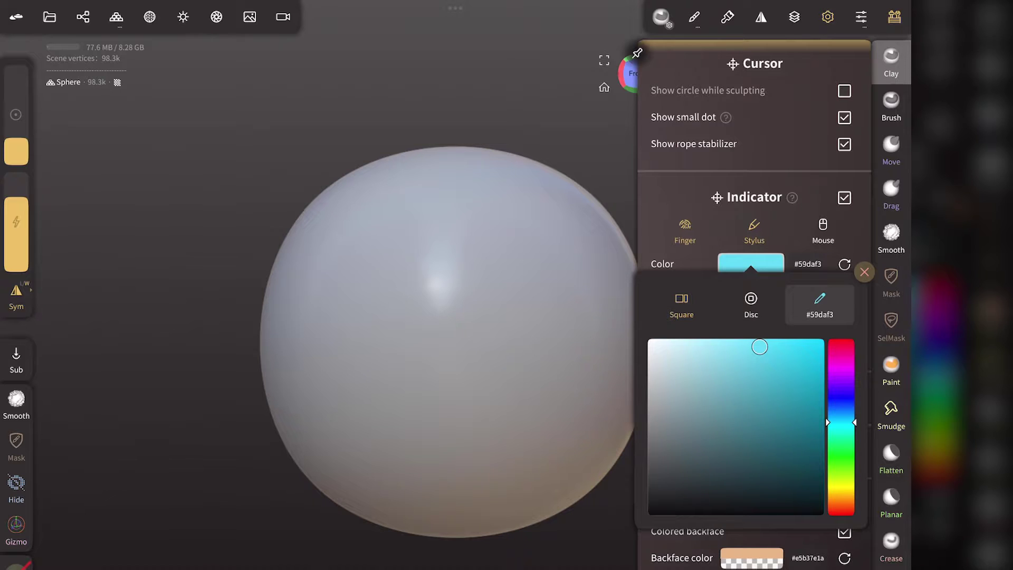
Try a yellow indicator colour, restore the default cyan, and set indicator size to 40.
drag(842, 422, 842, 487)
click(865, 272)
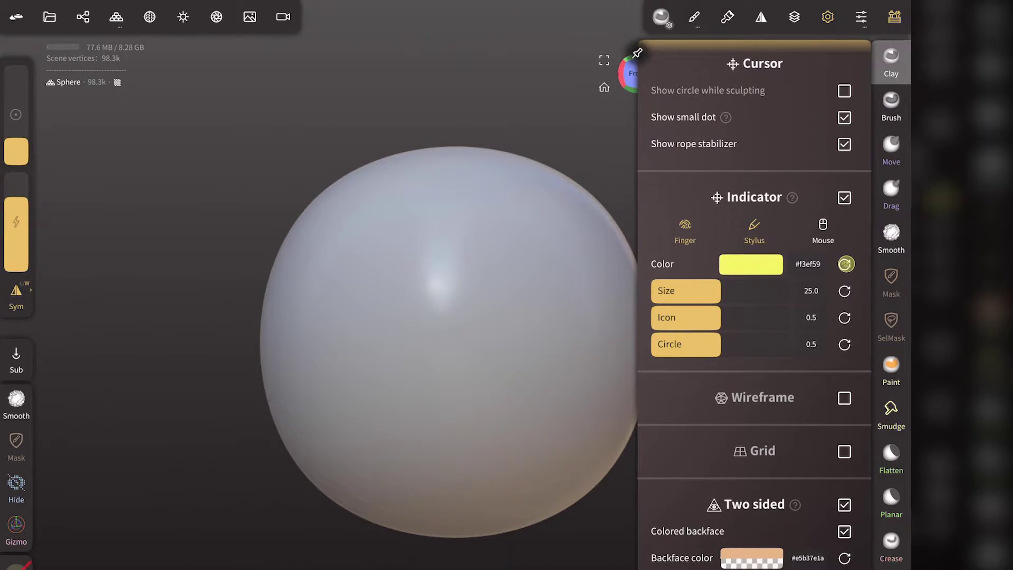
click(846, 264)
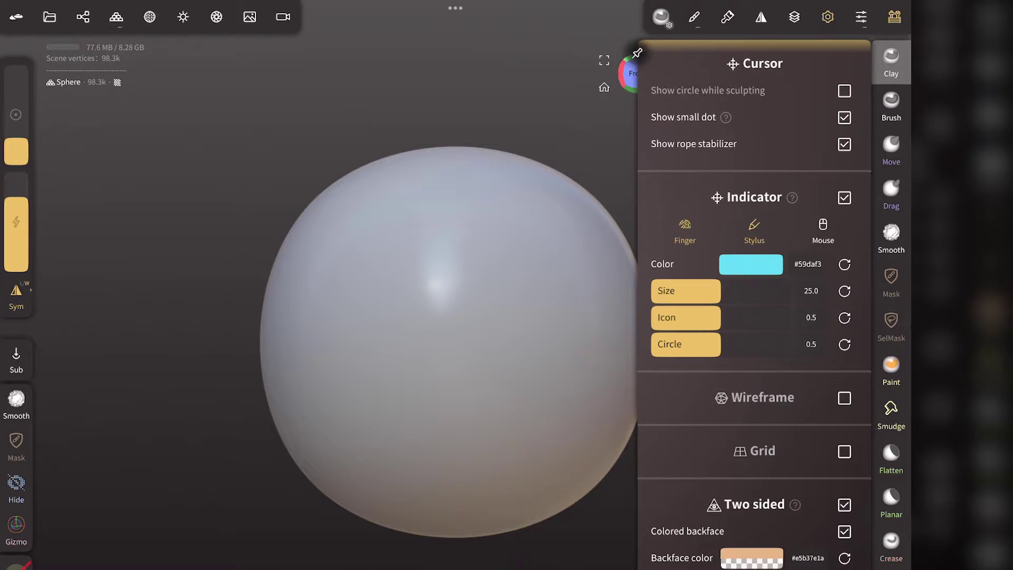
drag(720, 291, 782, 293)
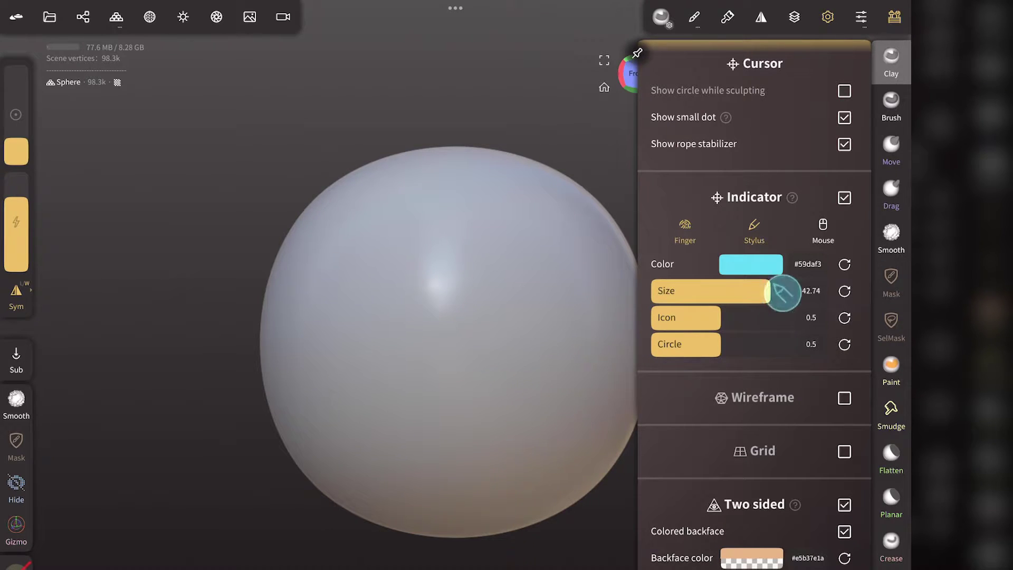
click(783, 167)
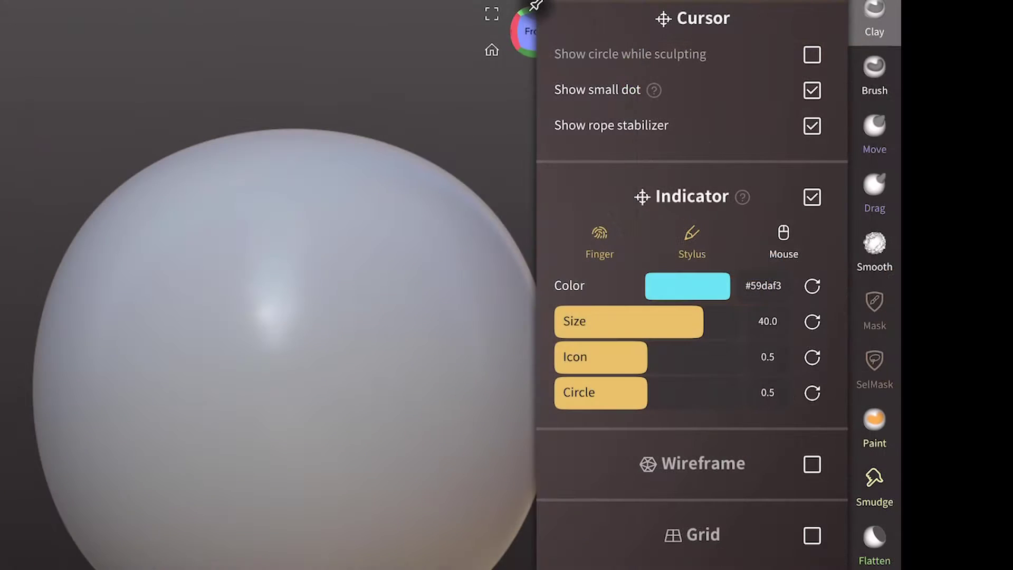
Experiment with indicator icon and circle scales, then reset both to 0.5.
mouse_move(686, 357)
mouse_down()
mouse_move(719, 355)
mouse_move(506, 363)
mouse_up()
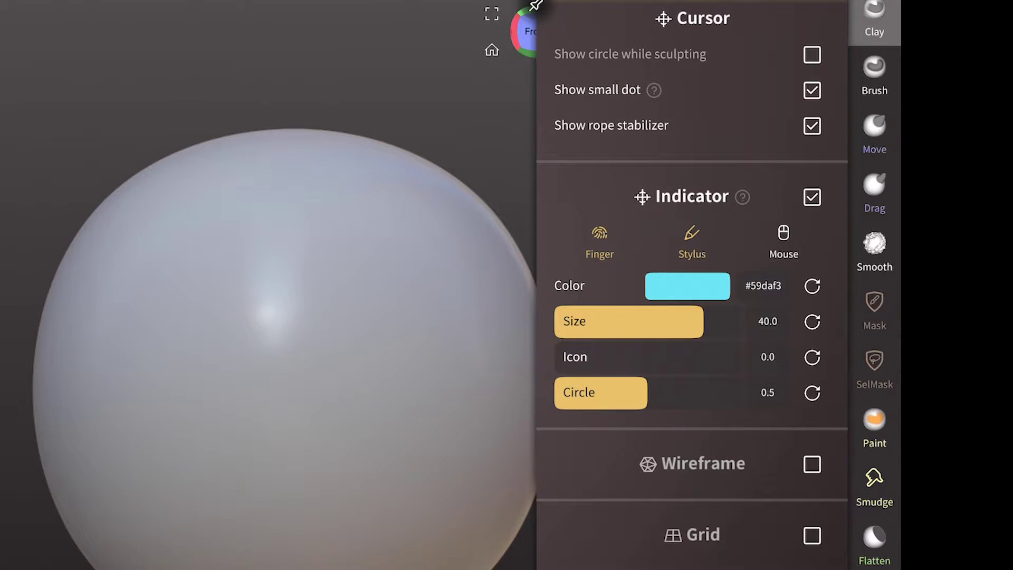
click(721, 157)
drag(569, 357, 815, 356)
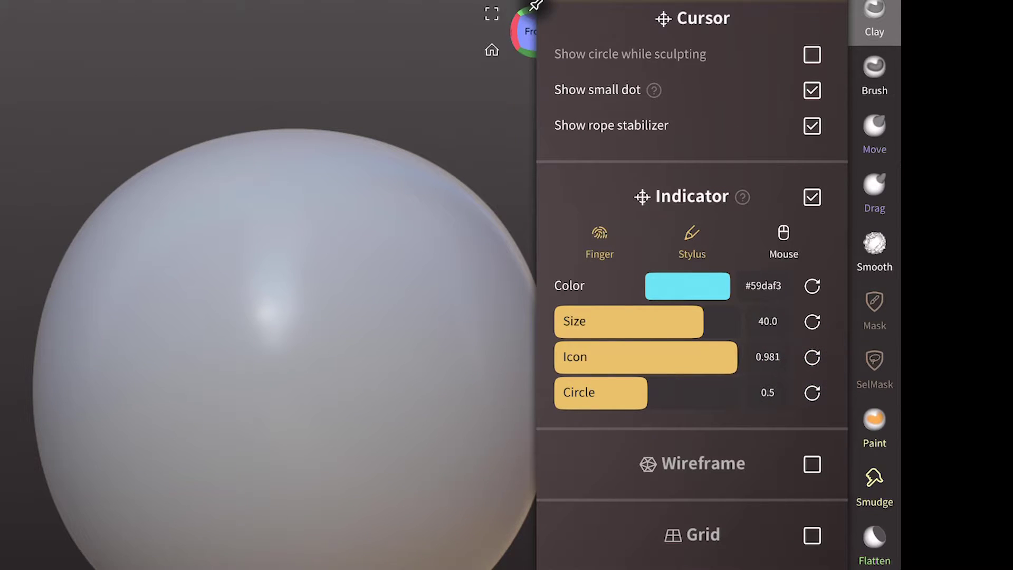
drag(633, 392, 520, 388)
click(724, 161)
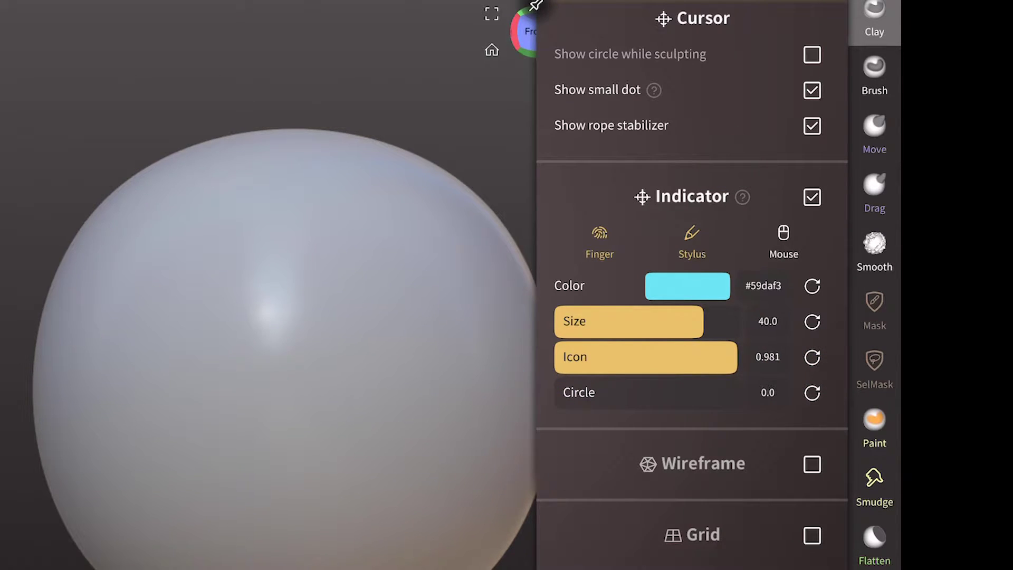
click(812, 358)
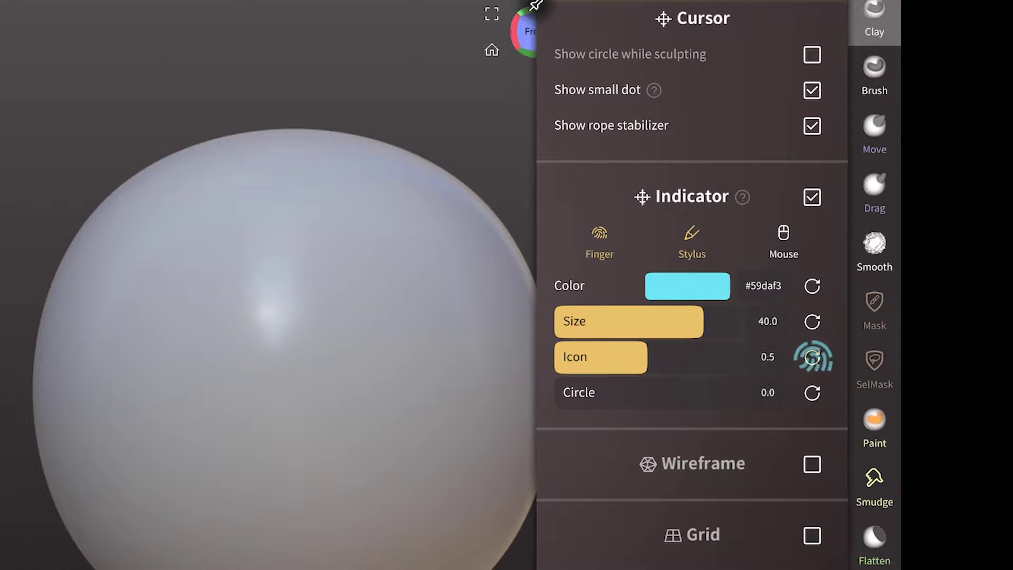
click(812, 392)
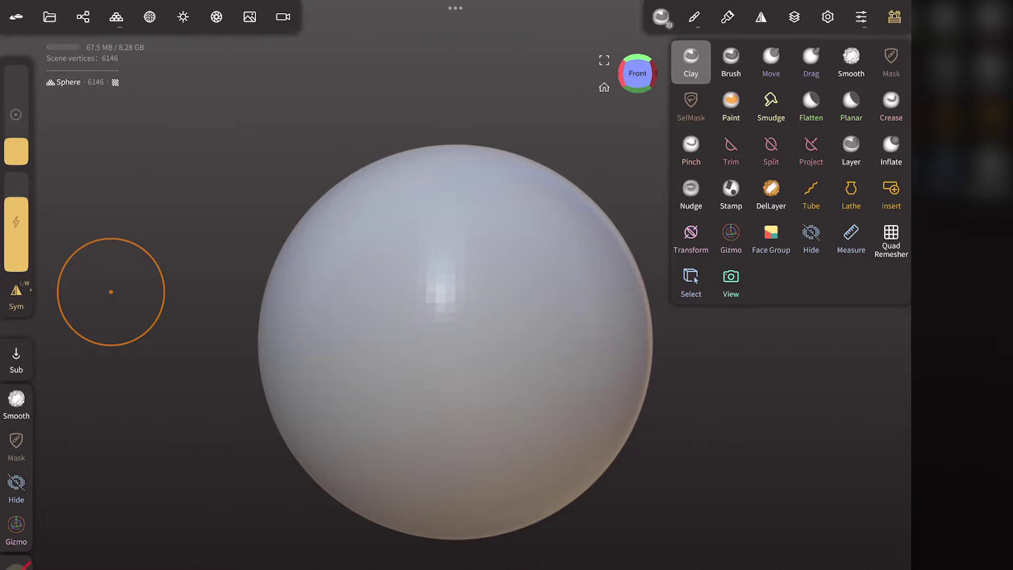
Reopen the Display settings panel from the top toolbar.
click(828, 16)
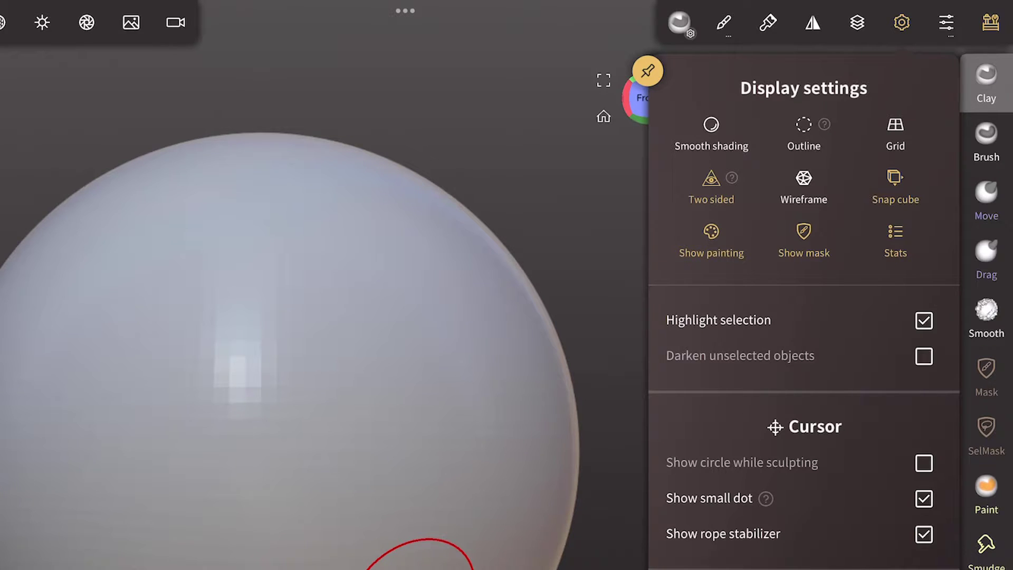
Toggle smooth shading and wireframe on the sphere, then enable object outlines.
click(709, 143)
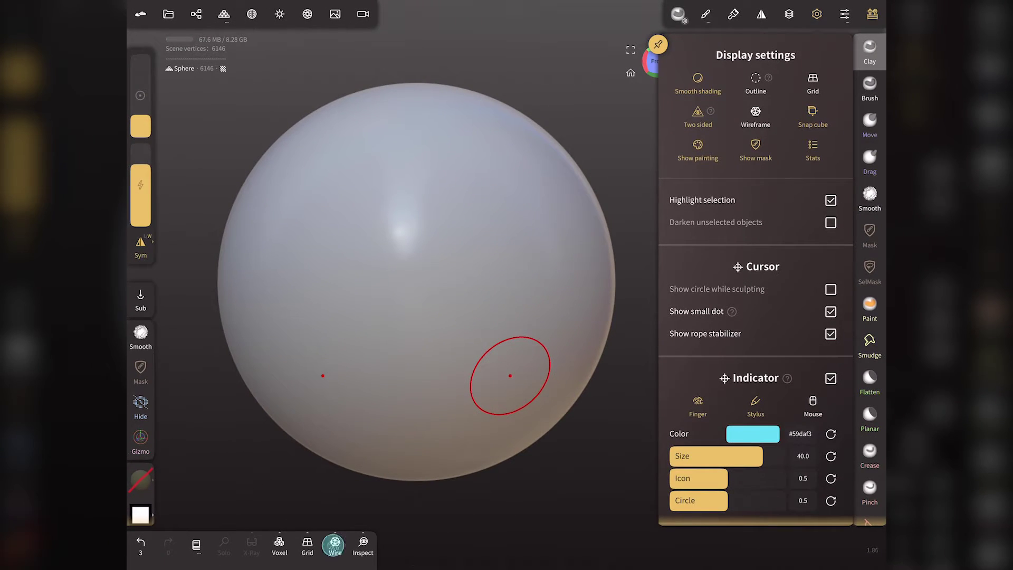
click(336, 545)
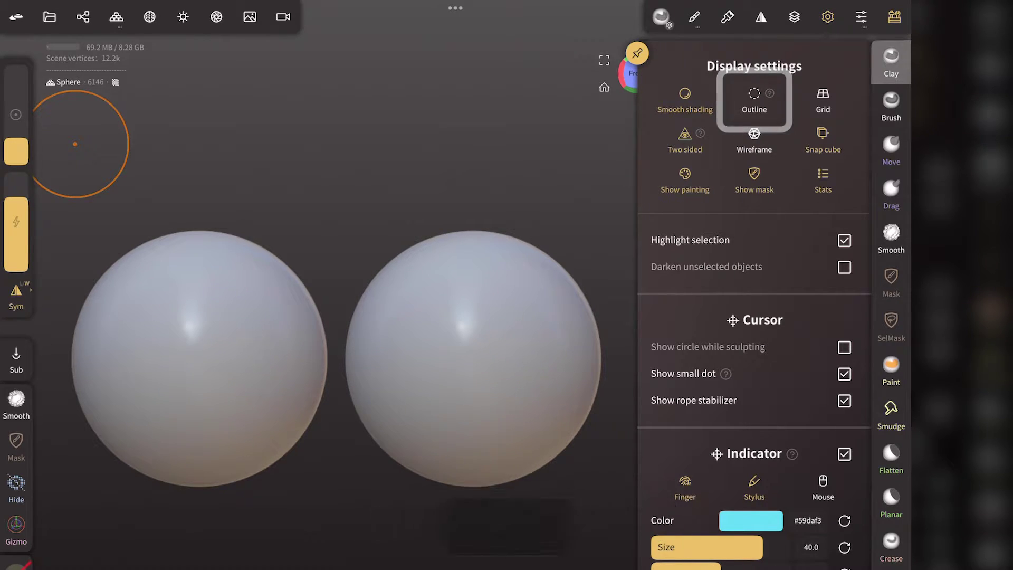
click(755, 95)
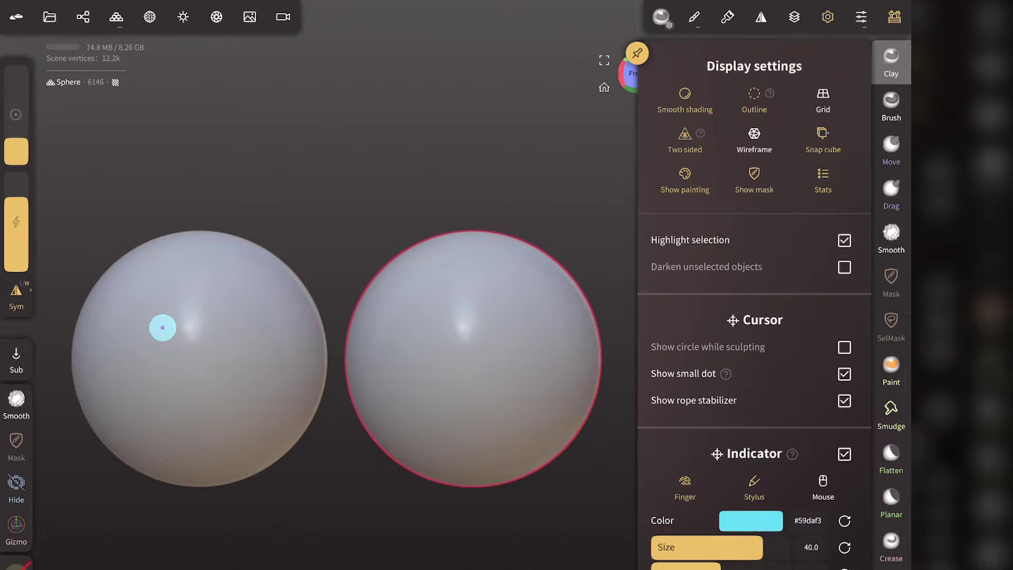
Make object outlines yellow-green (#bfb830ff) and 3.0 thick, checking them on both spheres.
click(162, 327)
click(546, 321)
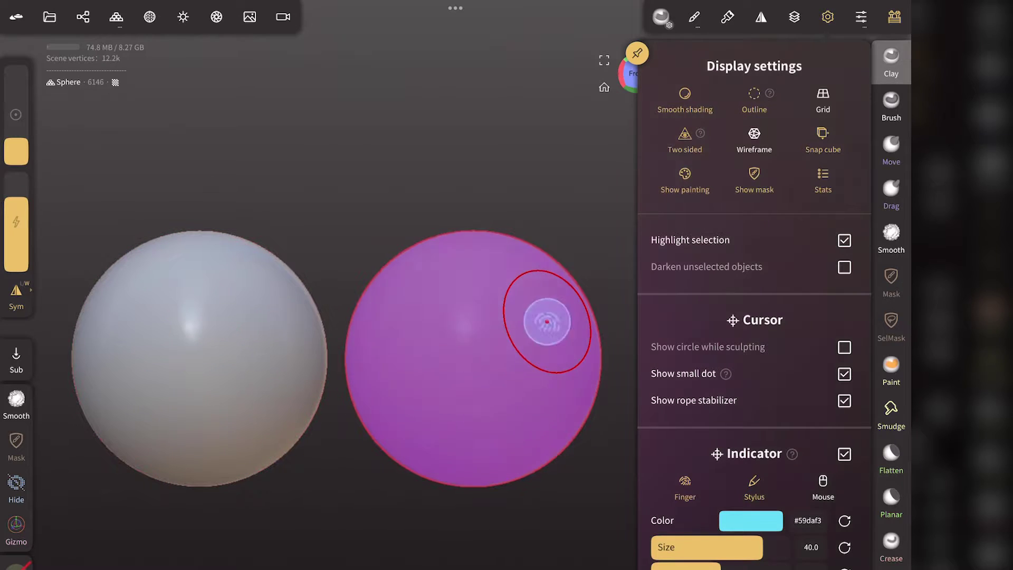
mouse_move(780, 416)
mouse_down()
mouse_move(789, 154)
mouse_move(794, 109)
mouse_move(790, 287)
mouse_move(807, 106)
mouse_up()
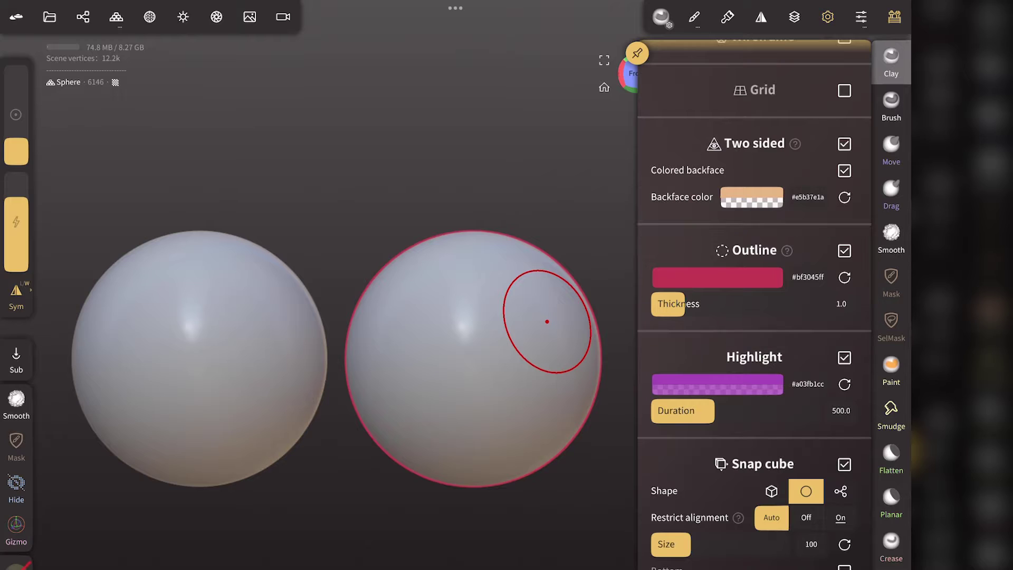
click(718, 277)
mouse_move(778, 498)
mouse_down()
mouse_move(778, 416)
mouse_move(781, 488)
mouse_up()
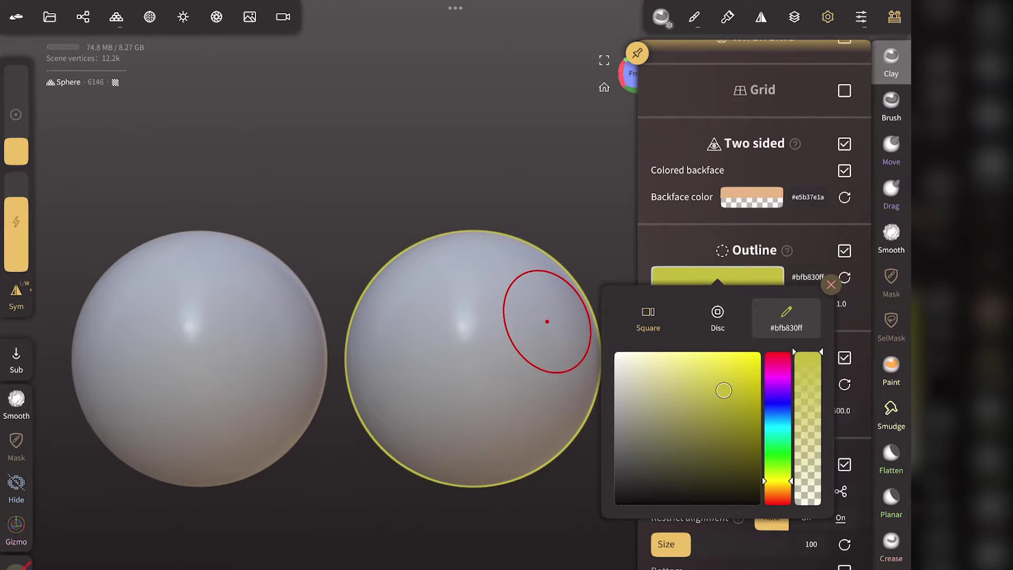
click(831, 285)
drag(680, 304, 881, 323)
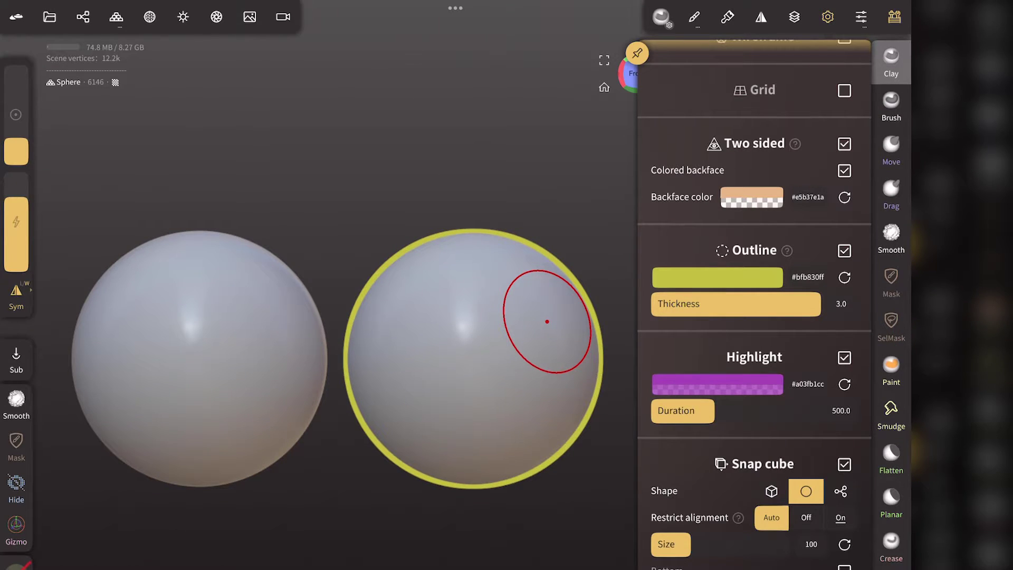
click(176, 301)
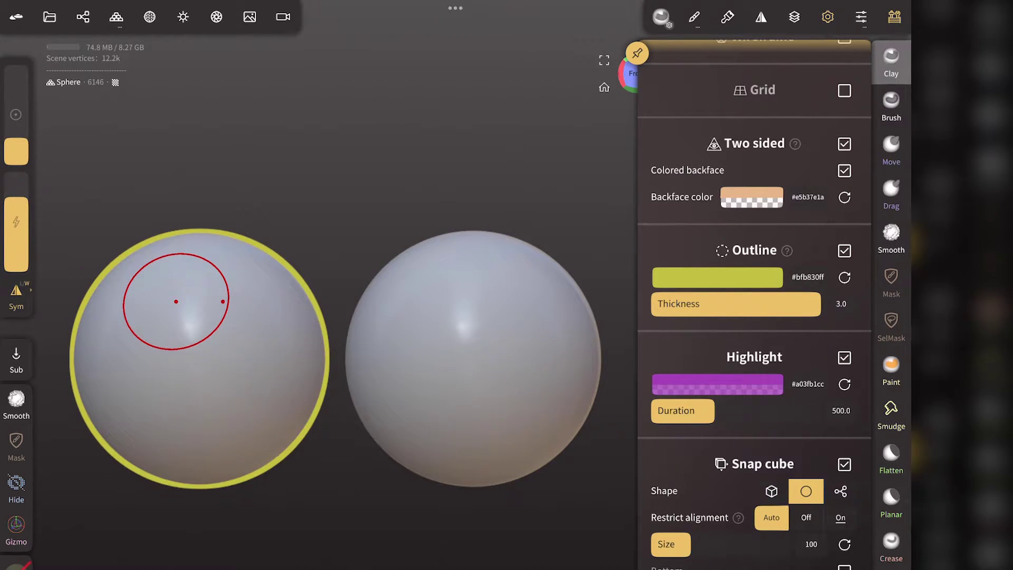
click(403, 335)
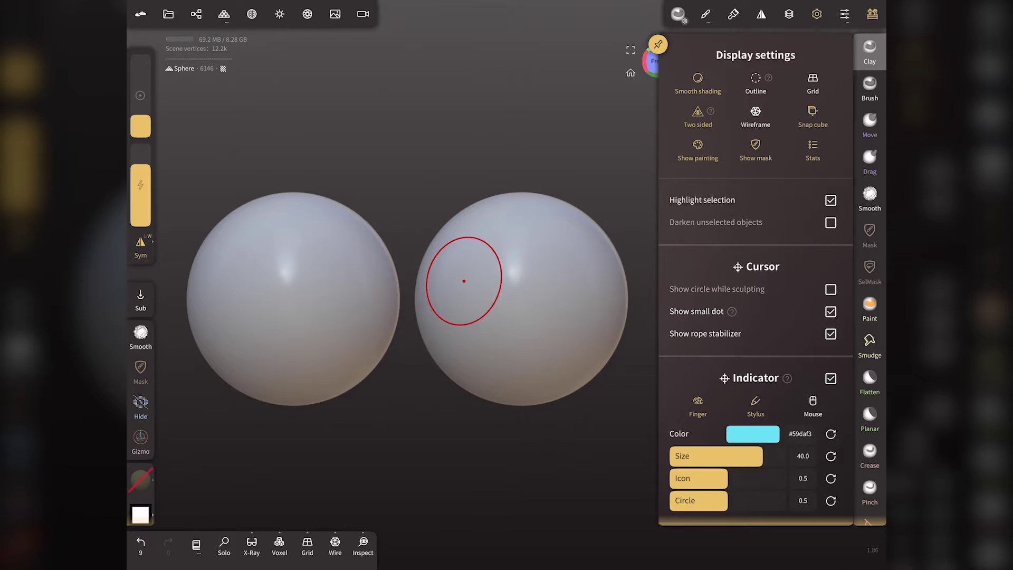
Show the ground grid, try a yellow grid colour, then reset it to default grey.
click(813, 81)
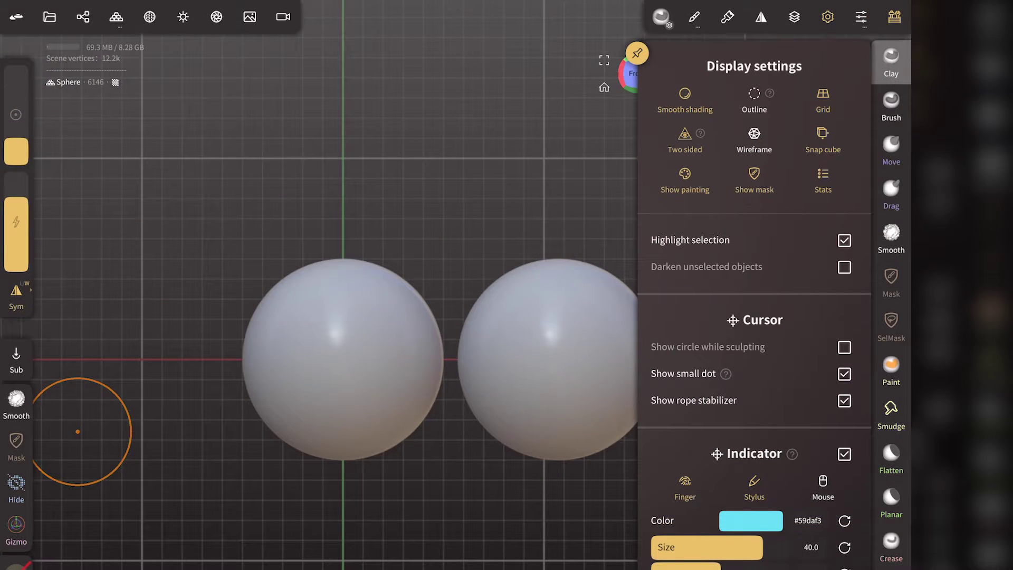
scroll(754, 317, down, 6)
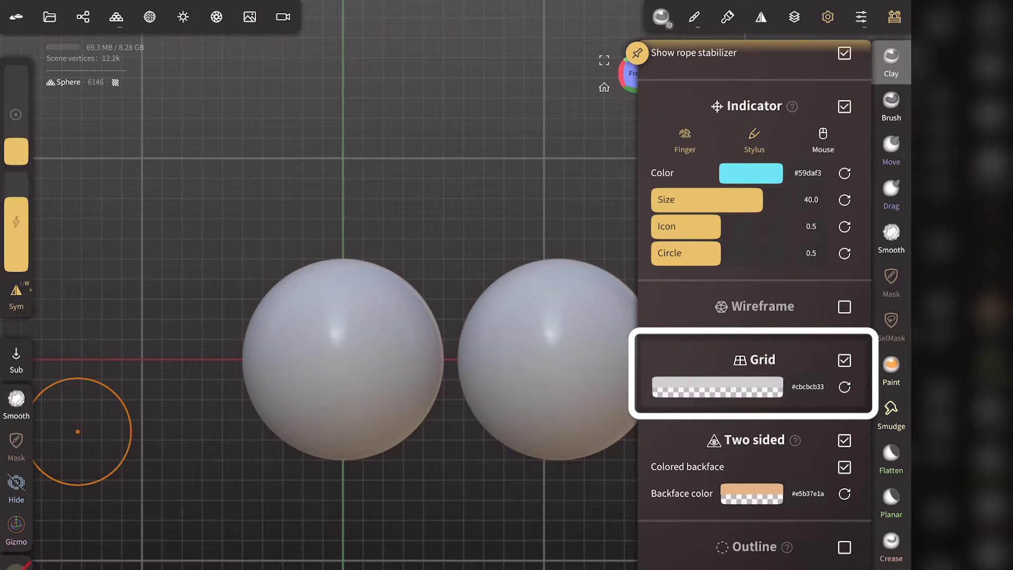
click(759, 389)
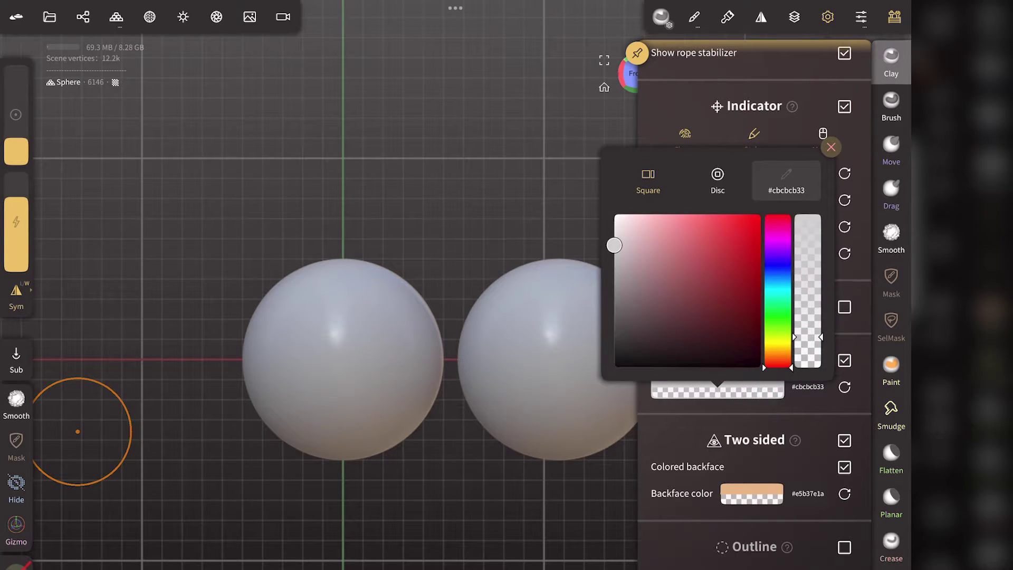
drag(778, 365, 778, 340)
mouse_move(615, 244)
mouse_down()
mouse_move(762, 214)
mouse_move(751, 265)
mouse_move(704, 324)
mouse_move(751, 213)
mouse_move(761, 214)
mouse_up()
click(832, 146)
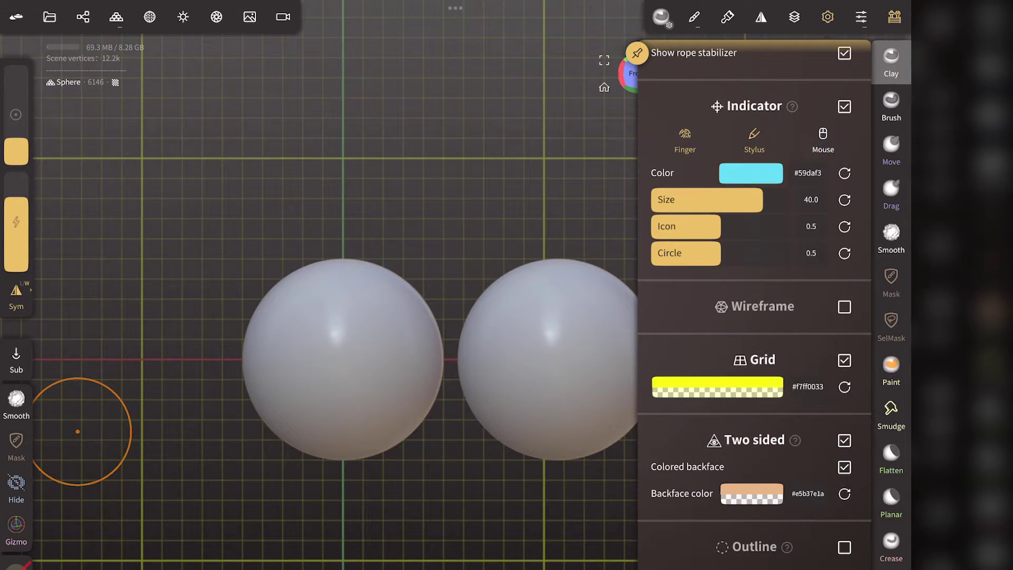
click(845, 387)
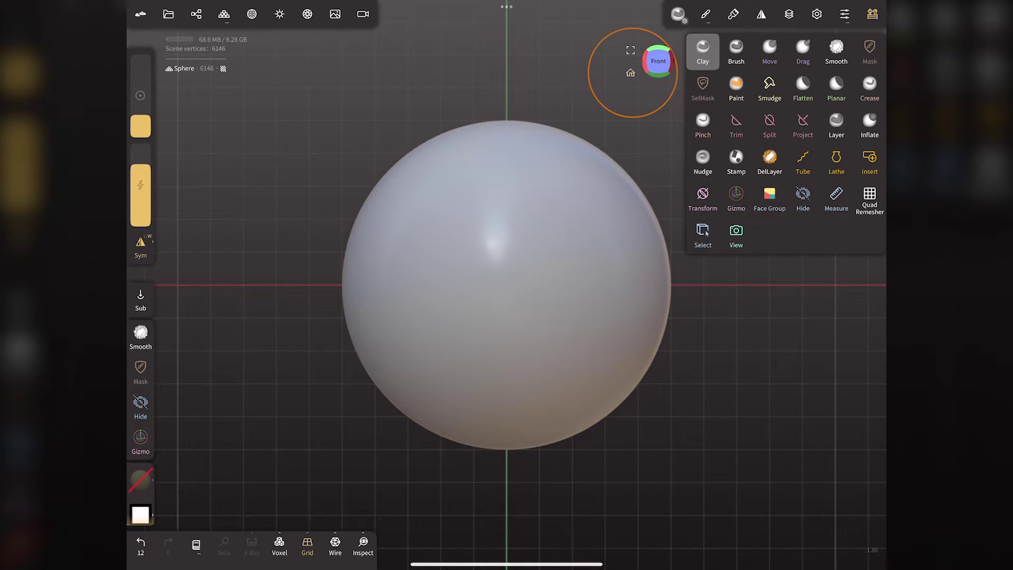
Switch to the Left view and pan so the sphere shifts right.
scroll(251, 275, down, 3)
scroll(245, 286, down, 2)
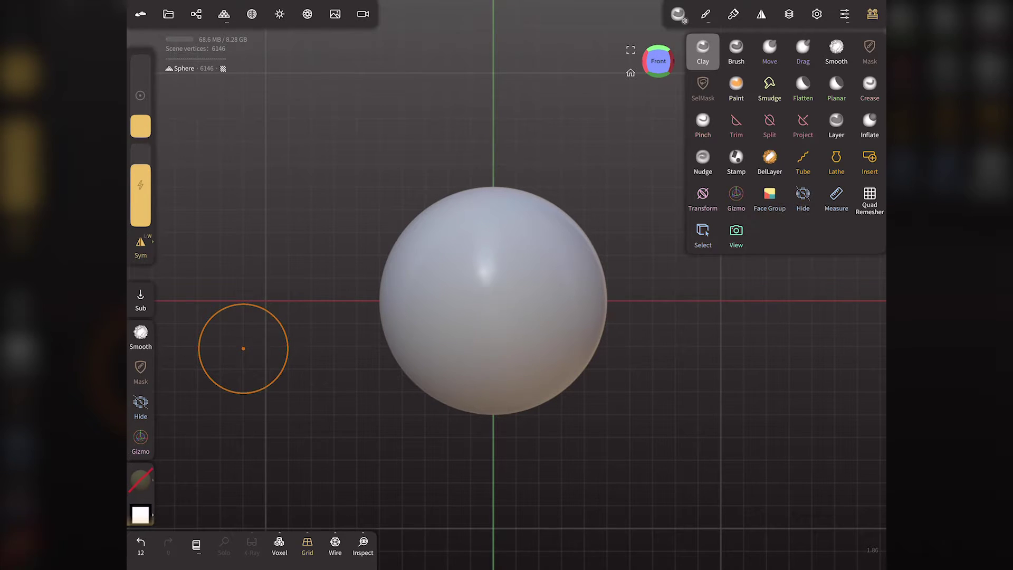
click(646, 59)
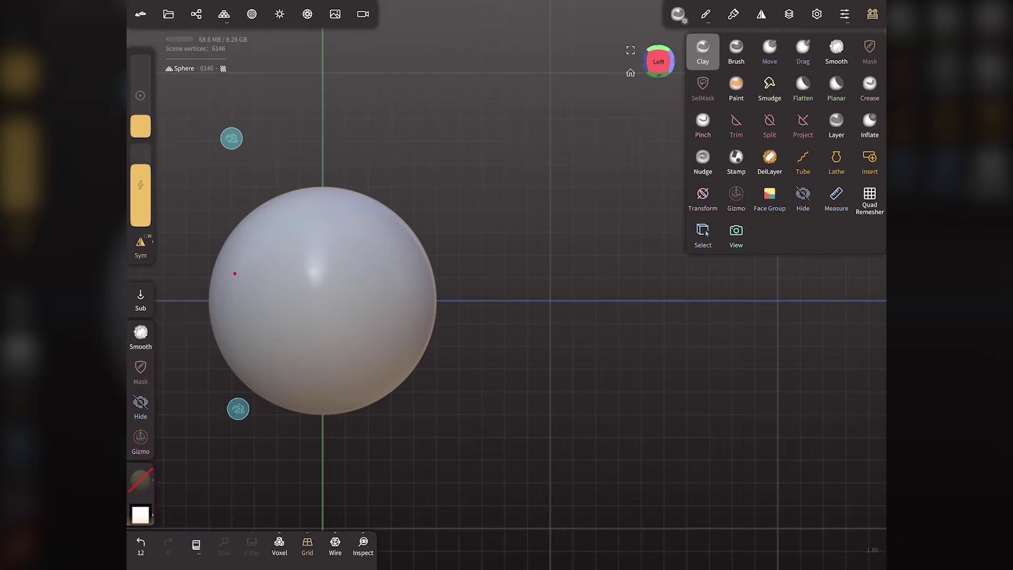
mouse_move(235, 273)
middle_down()
mouse_move(357, 278)
mouse_move(239, 261)
middle_up()
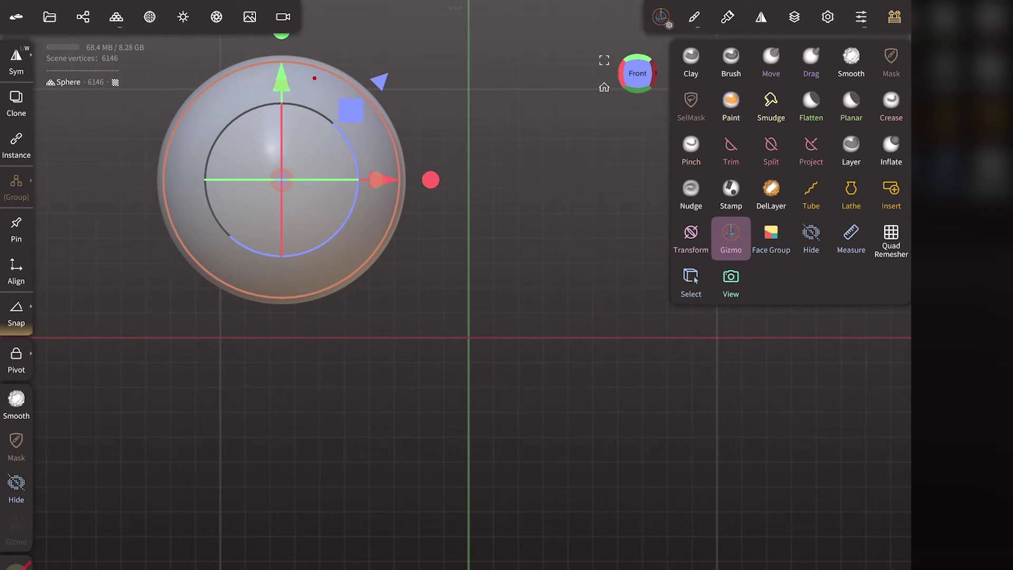
Check the gizmo operations help and move the sphere back to the world origin (Translation 0.0).
click(661, 16)
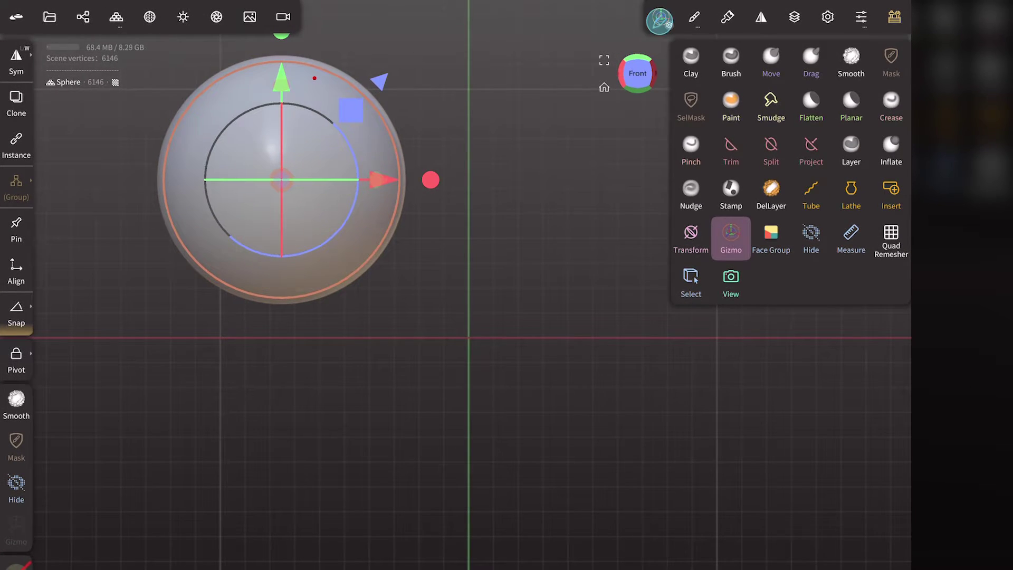
click(795, 121)
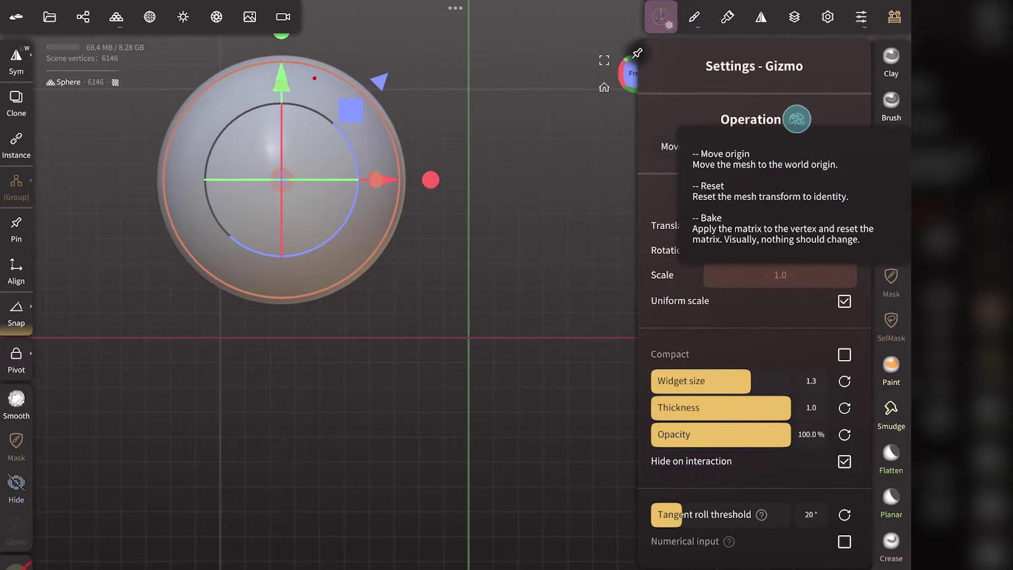
click(795, 120)
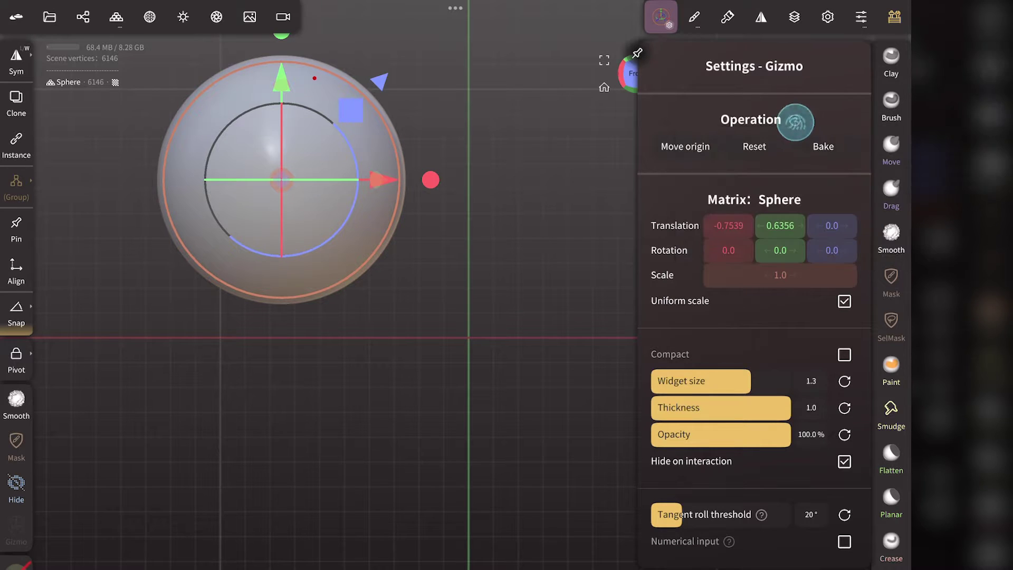
click(696, 148)
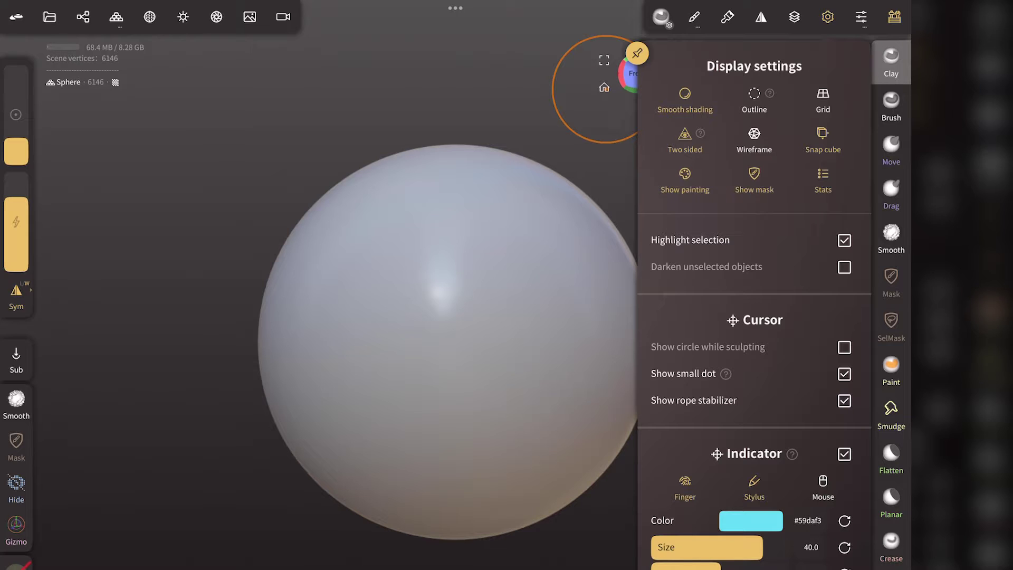
click(828, 16)
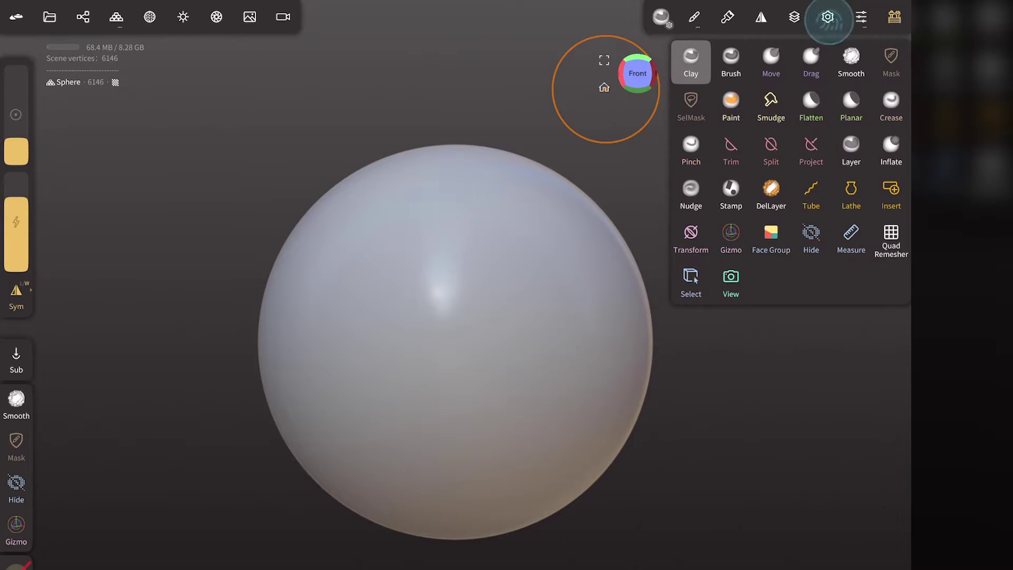
Trial-cut the sphere's right half with rectangular Trim, symmetry off, then undo the cut.
click(731, 151)
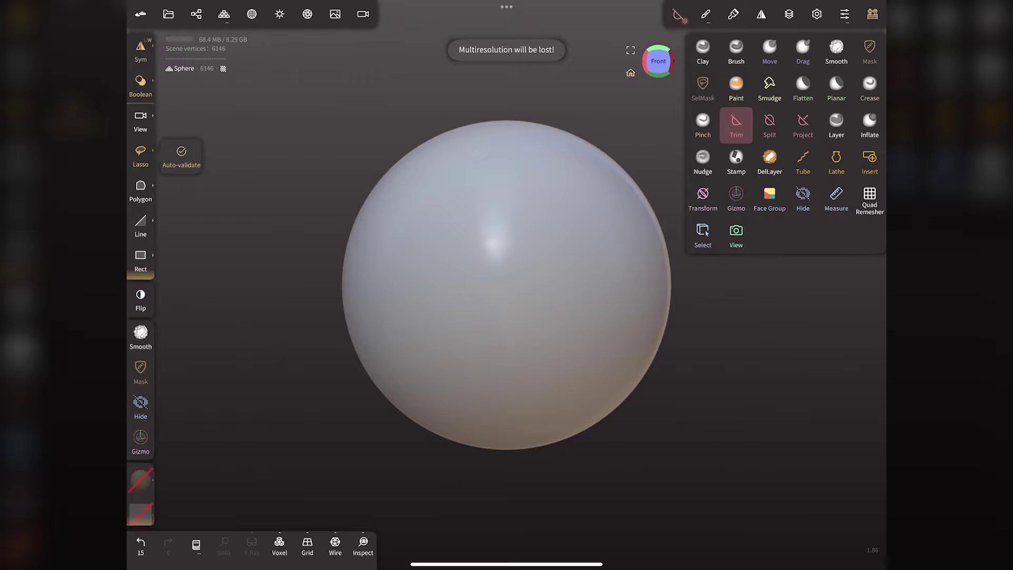
click(141, 49)
click(141, 258)
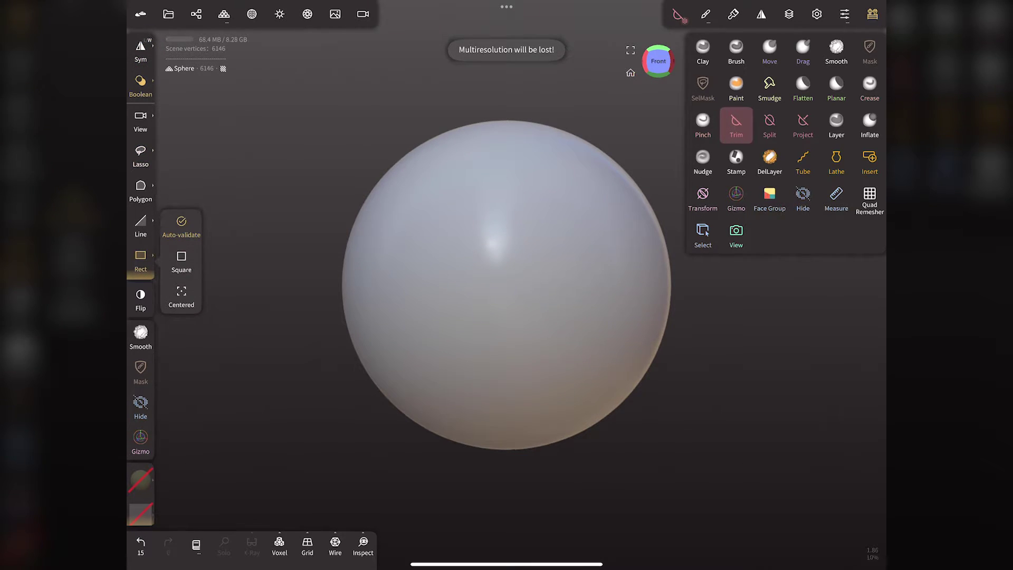
scroll(281, 275, down, 2)
mouse_move(494, 126)
mouse_down()
mouse_move(502, 227)
mouse_move(650, 467)
mouse_up()
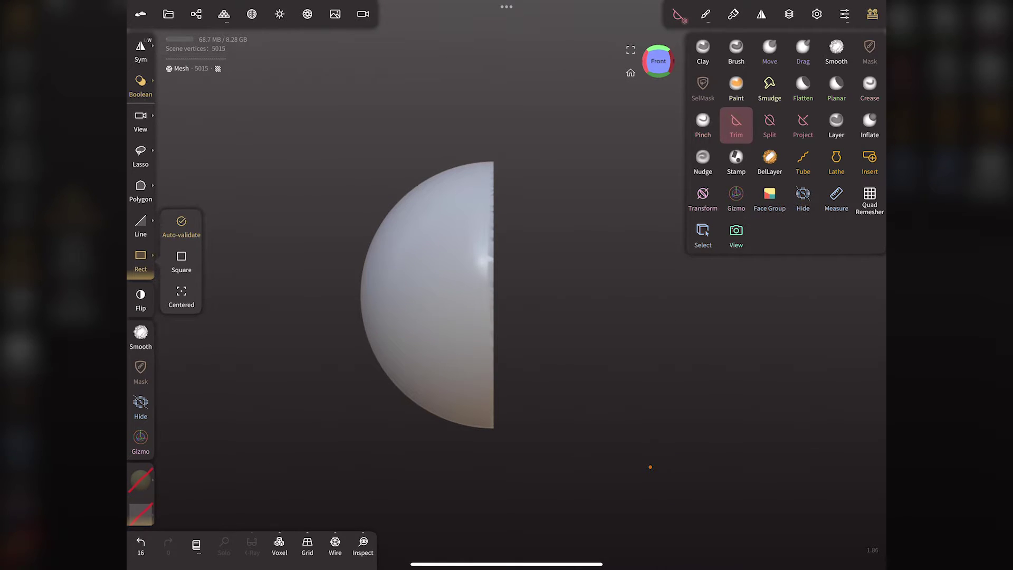
drag(633, 68, 555, 53)
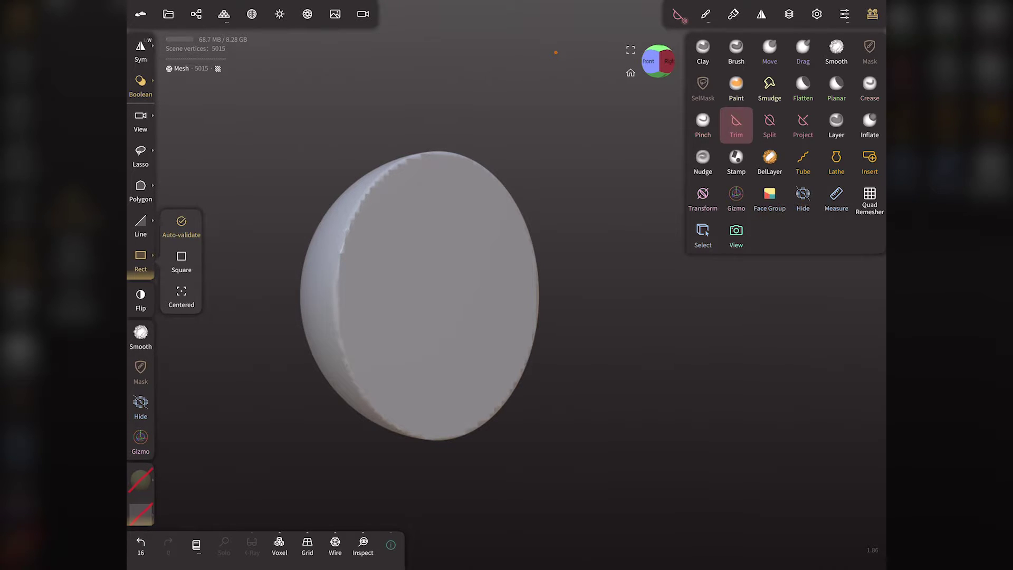
key(ctrl+z)
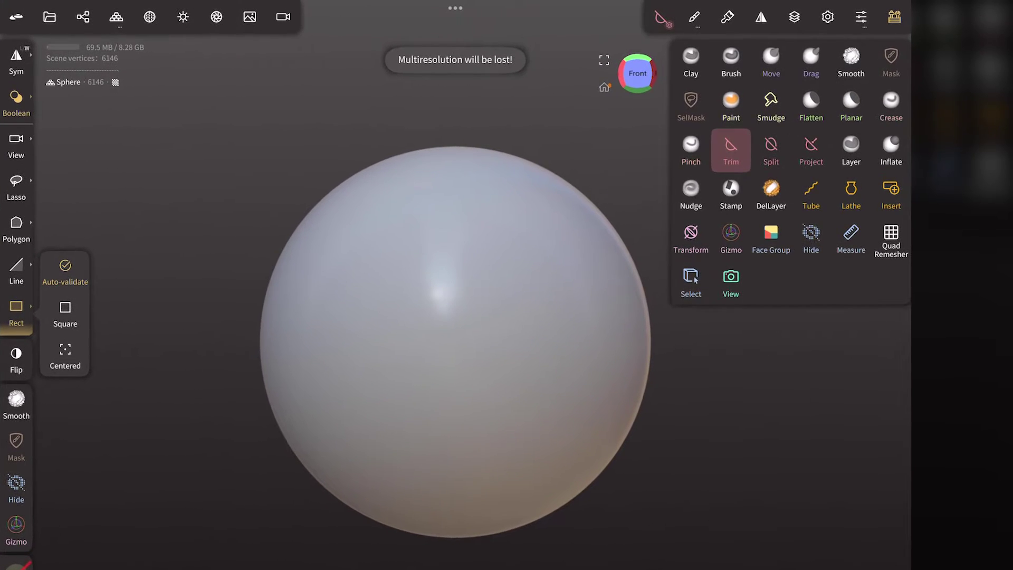
Set the Trim tool's hole filling to None.
click(661, 18)
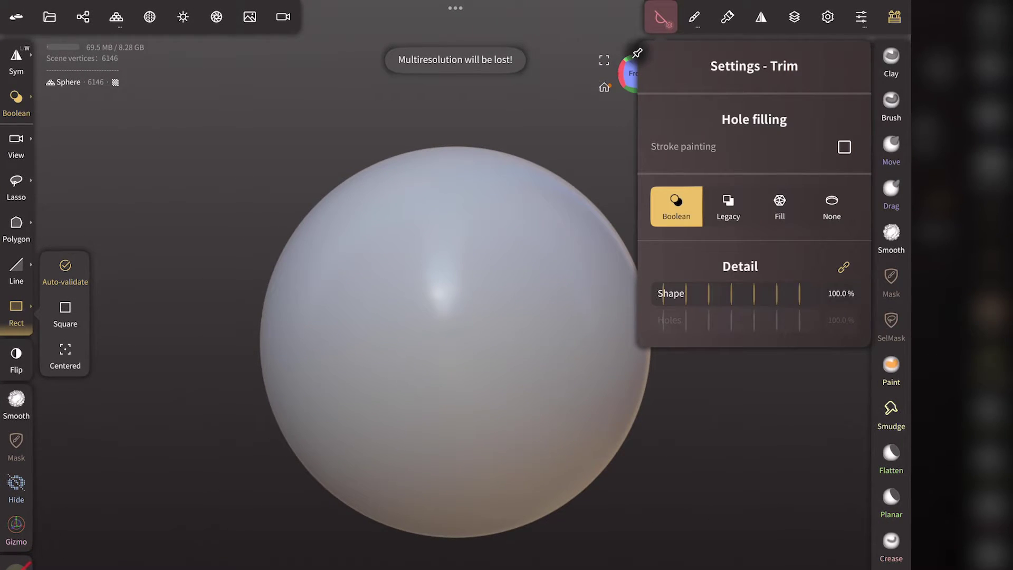
click(831, 206)
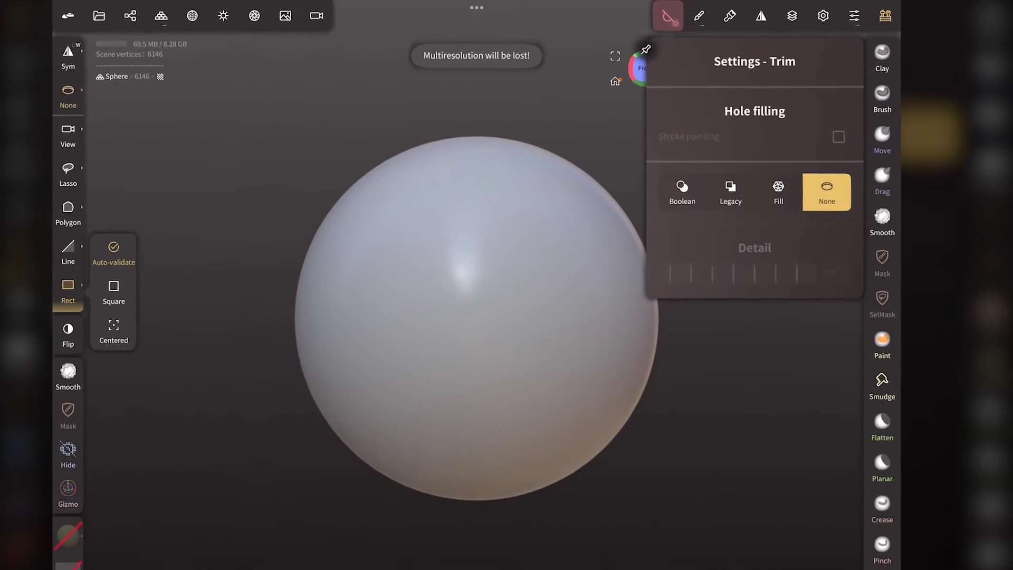
click(678, 15)
Rect-trim away the sphere's right half, leaving an open half-shell showing its interior.
scroll(273, 282, down, 3)
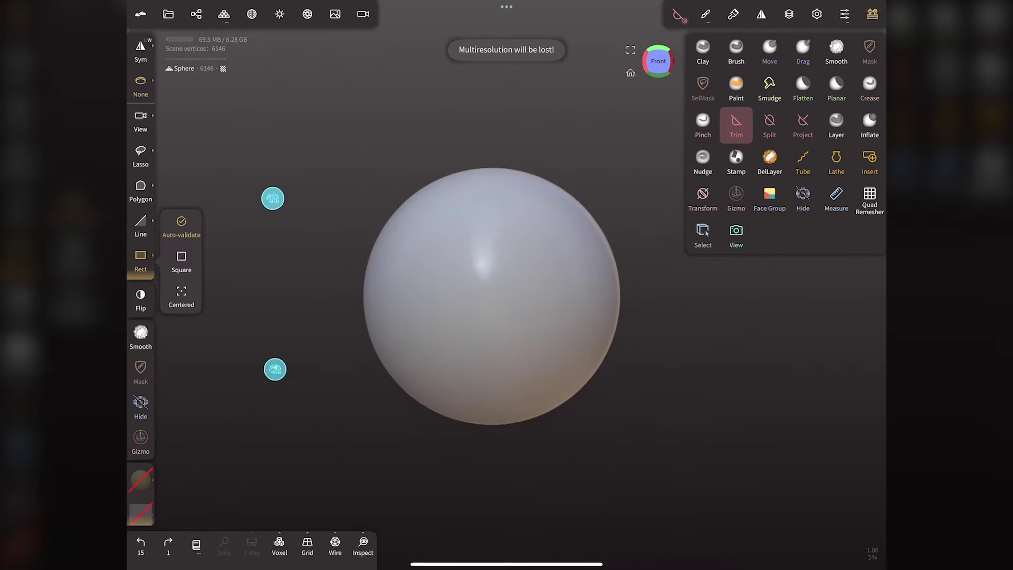
drag(493, 138, 591, 426)
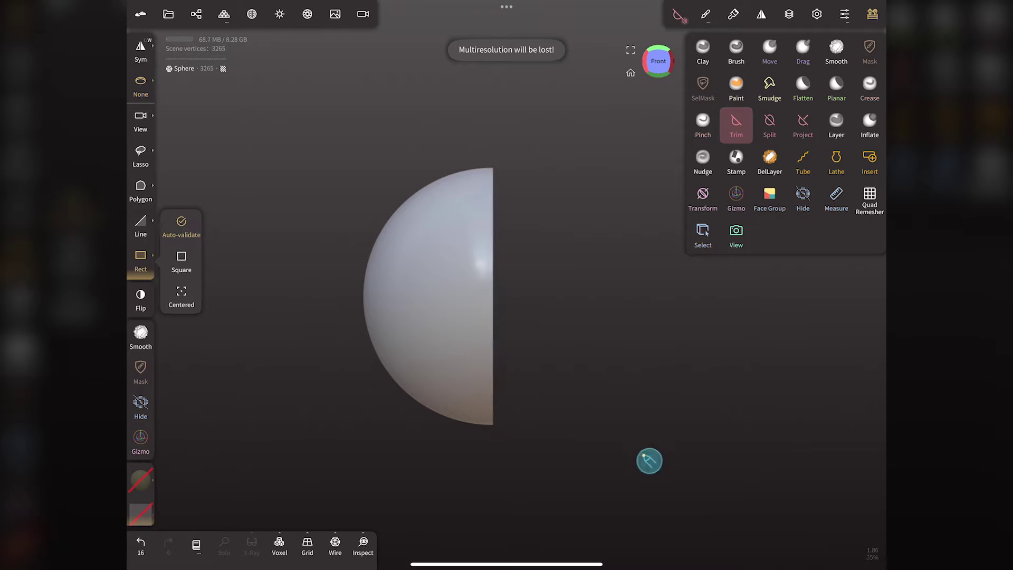
drag(643, 454, 567, 63)
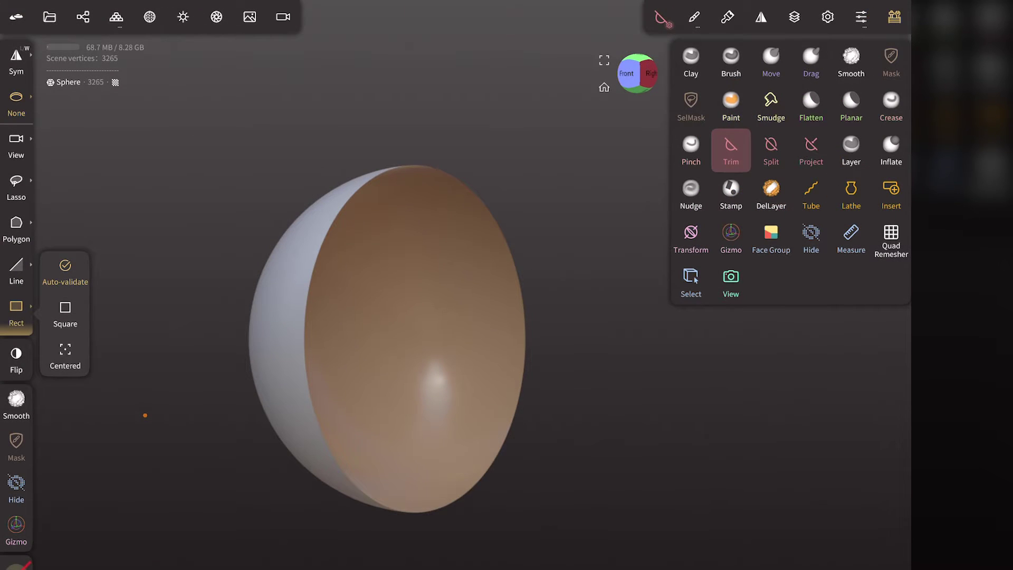
In Display settings, toggle Two sided and Colored backface off and back on.
click(828, 17)
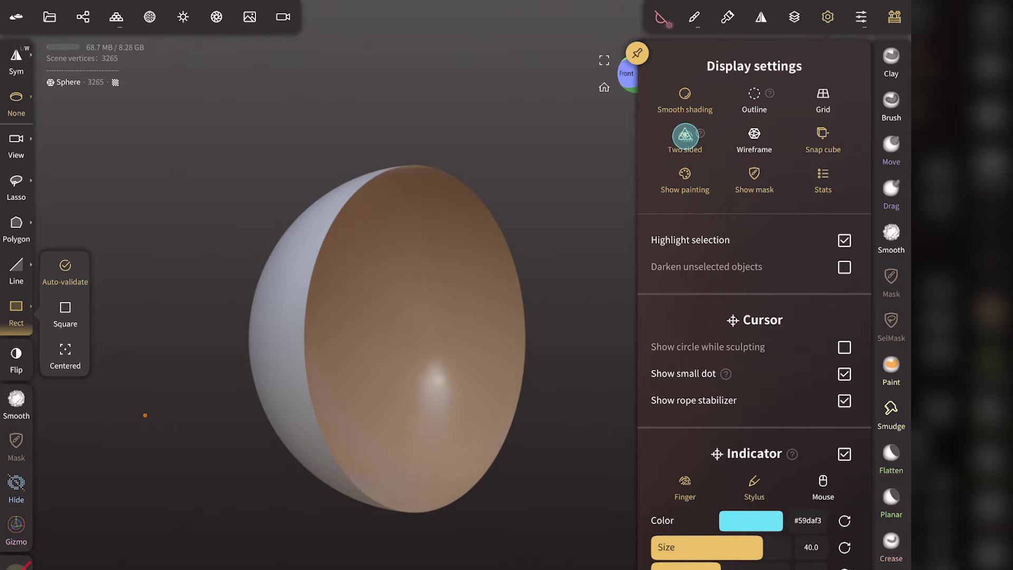
click(685, 135)
click(685, 136)
drag(803, 398, 803, 358)
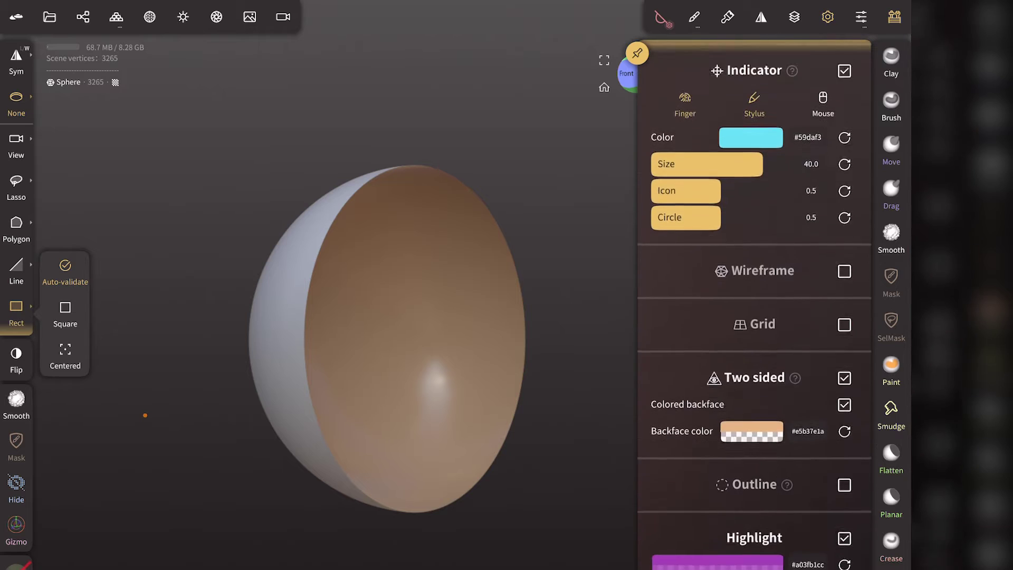
drag(803, 287, 810, 312)
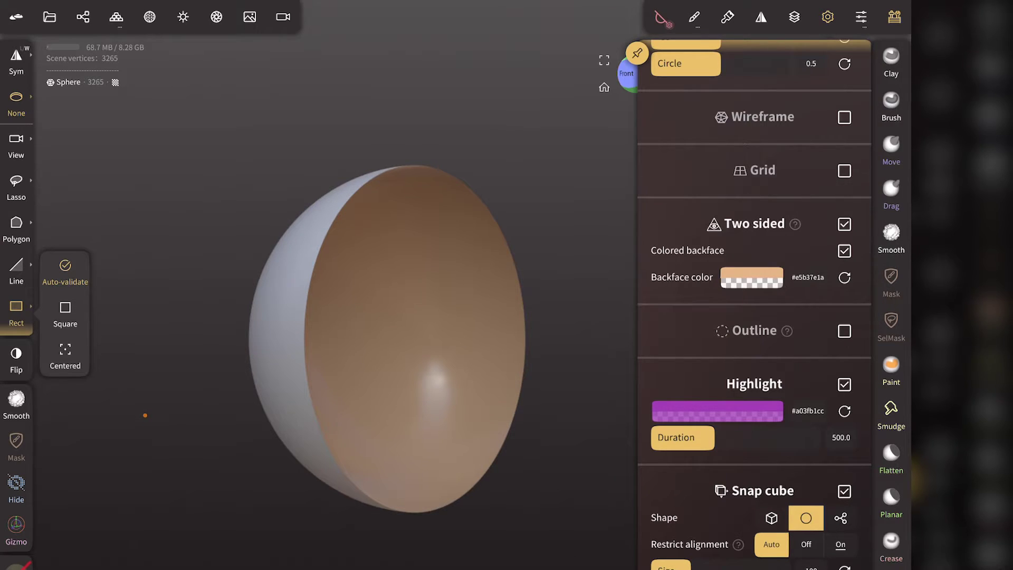
click(844, 224)
click(845, 251)
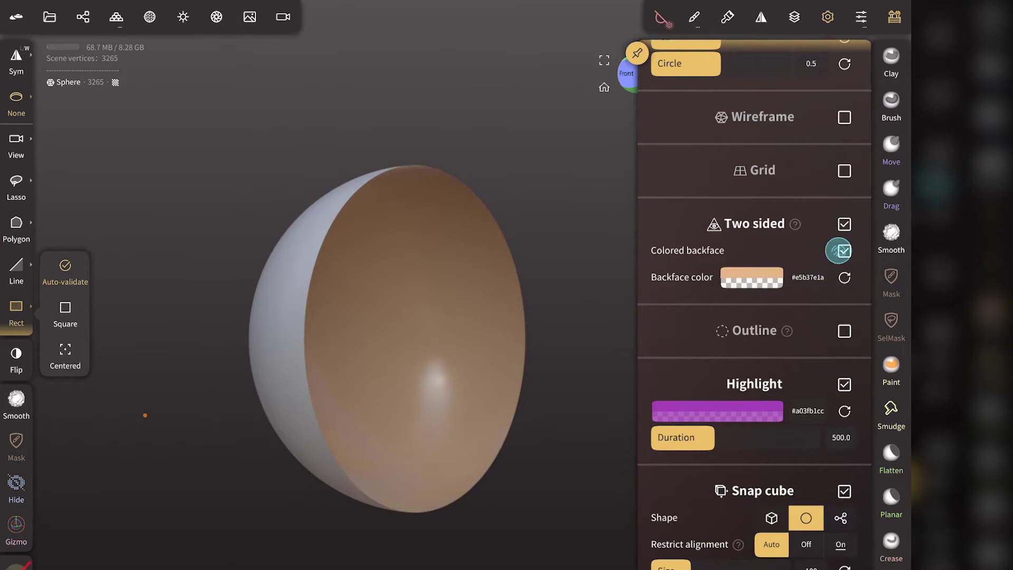
click(844, 251)
click(845, 251)
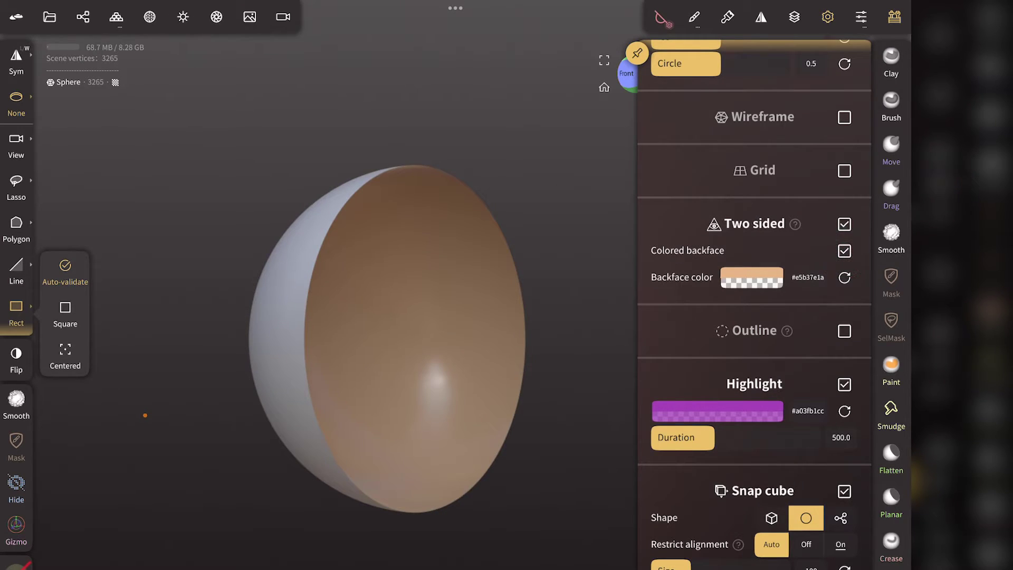
Change the backface colour to lavender #7e85e51a.
click(752, 277)
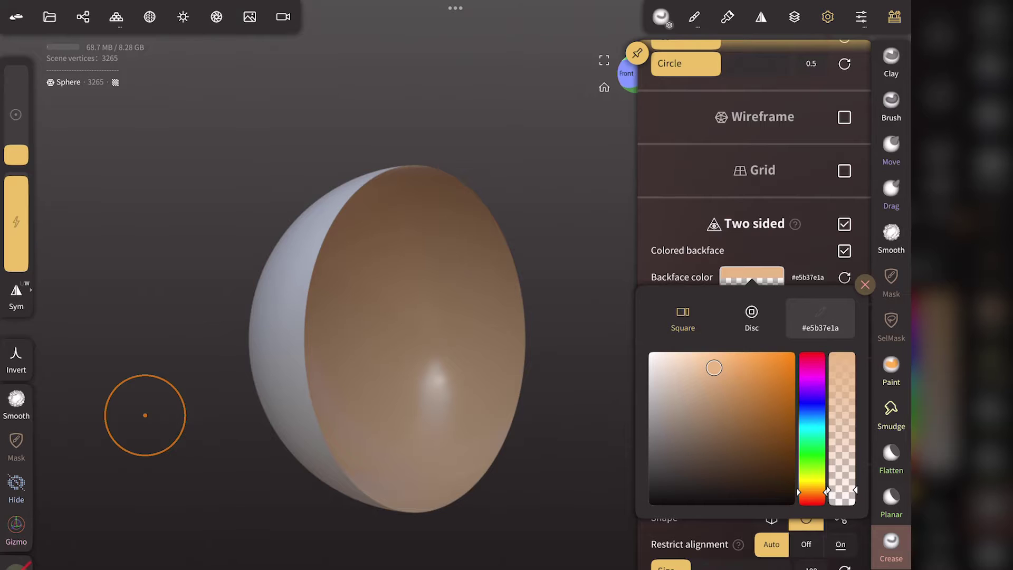
drag(812, 491, 812, 404)
click(865, 285)
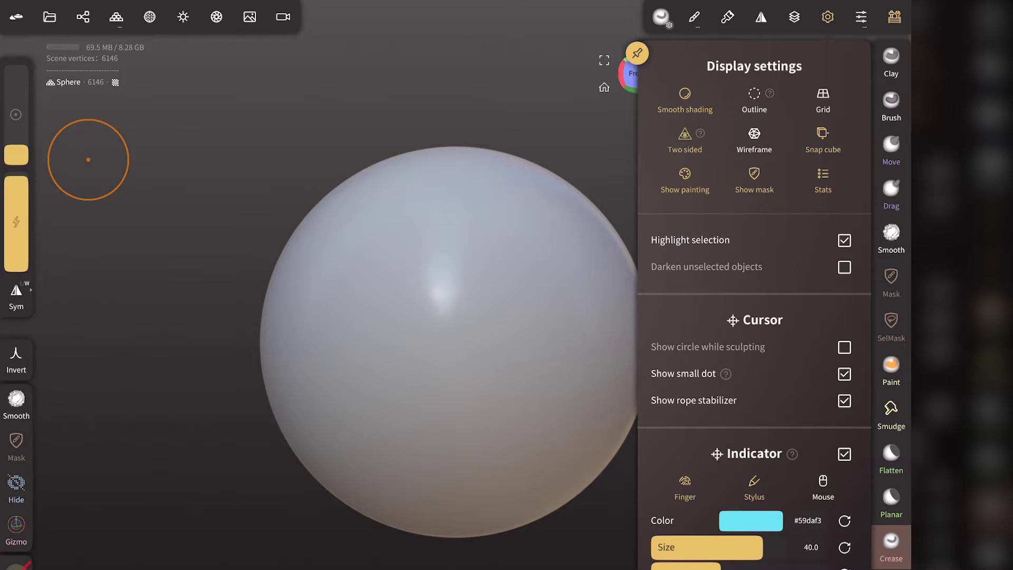
Toggle the wireframe overlay off and on, leaving it on with black #00000099 lines.
click(754, 139)
click(754, 139)
click(755, 138)
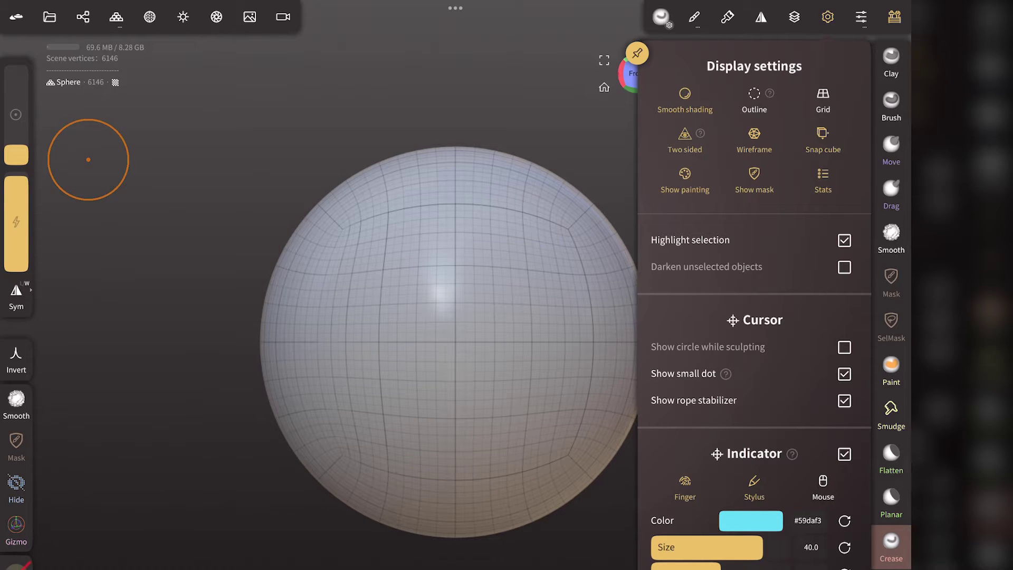
scroll(785, 444, down, 10)
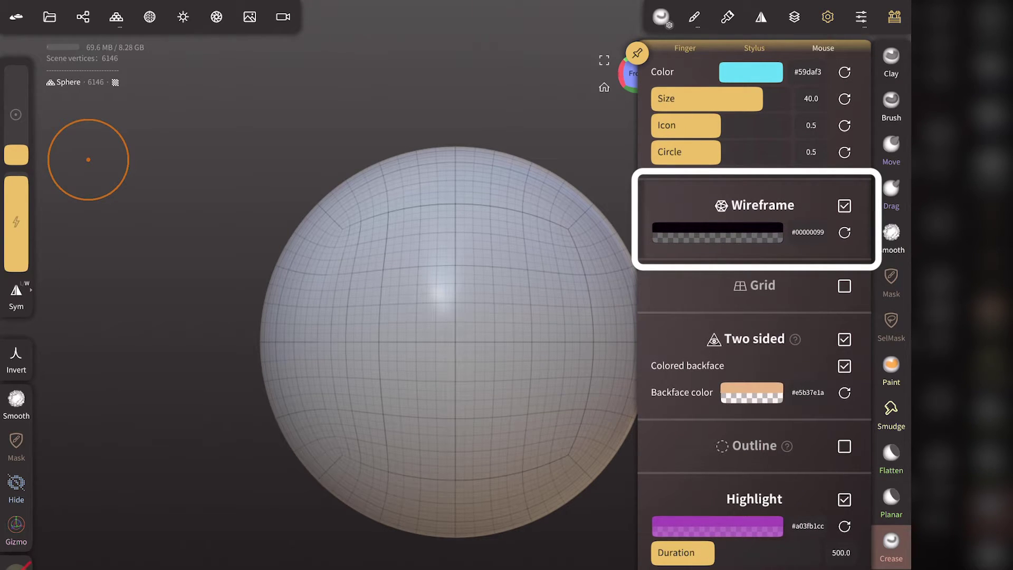
click(845, 205)
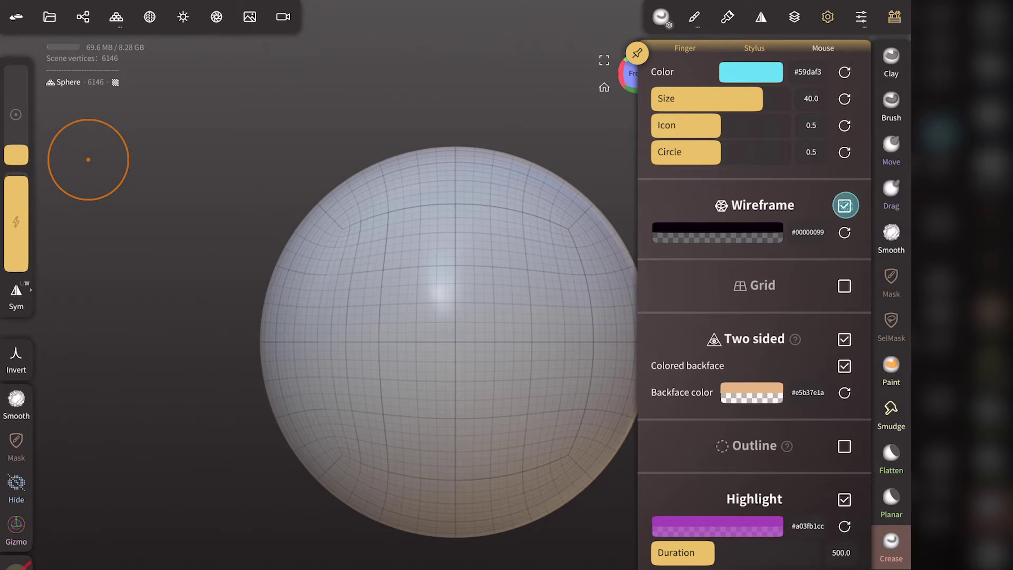
click(845, 205)
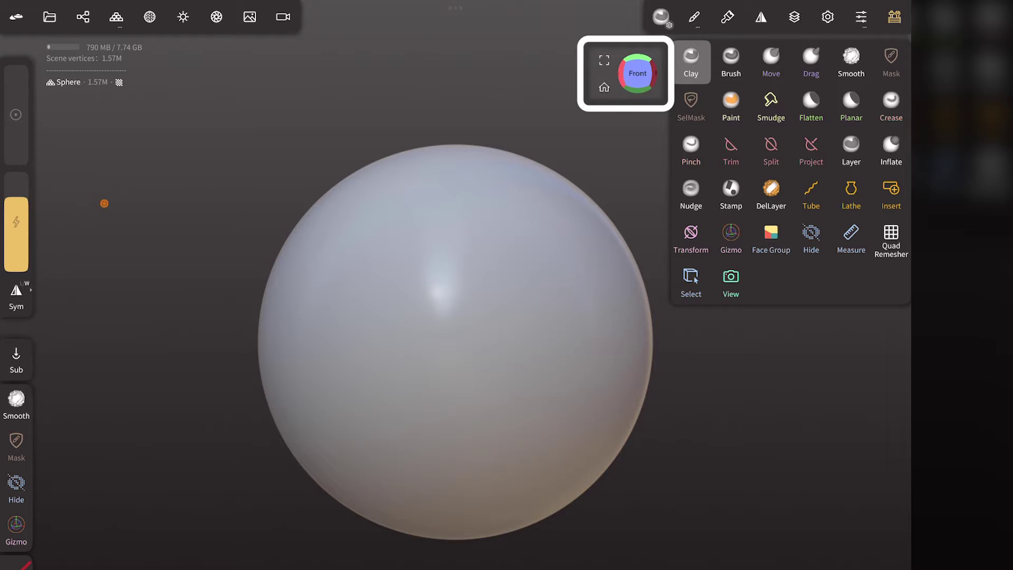
Paint a dark zigzag stroke across the sphere's front with the Paint tool.
click(731, 105)
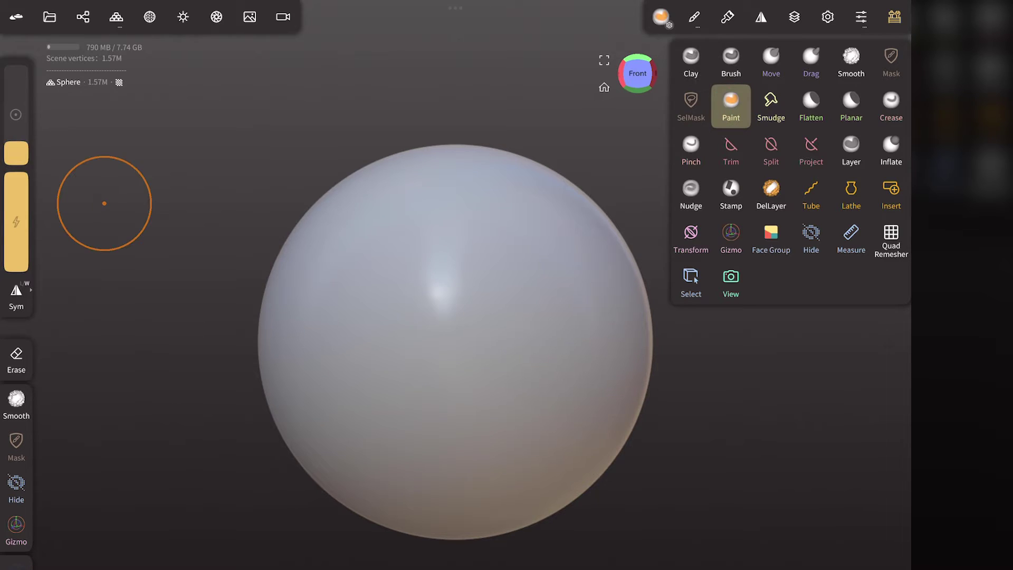
drag(343, 388, 560, 292)
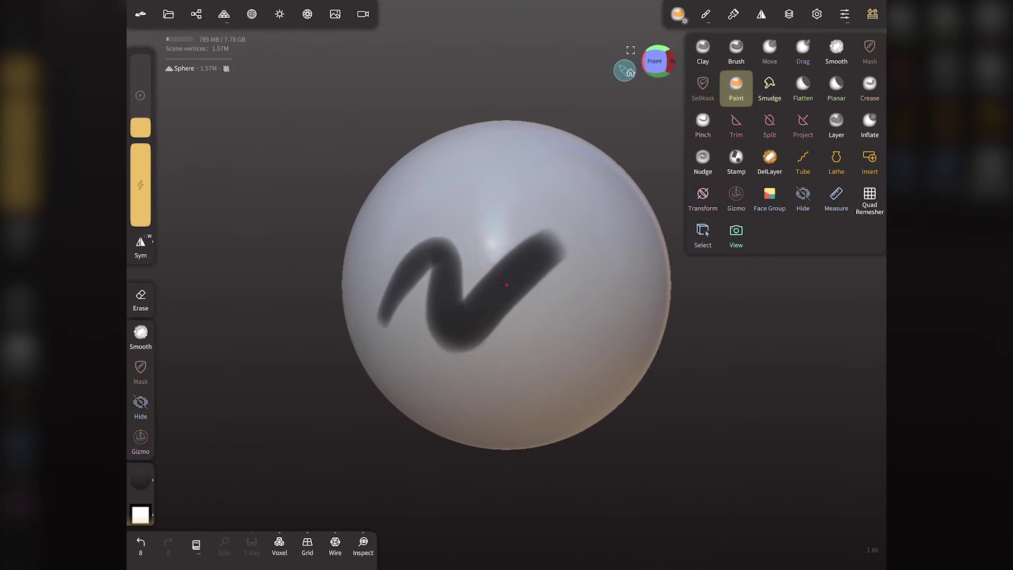
mouse_move(624, 68)
mouse_down()
mouse_move(546, 73)
mouse_move(633, 73)
mouse_move(664, 107)
mouse_move(668, 151)
mouse_move(656, 56)
mouse_move(666, 16)
mouse_move(657, 50)
mouse_up()
click(658, 61)
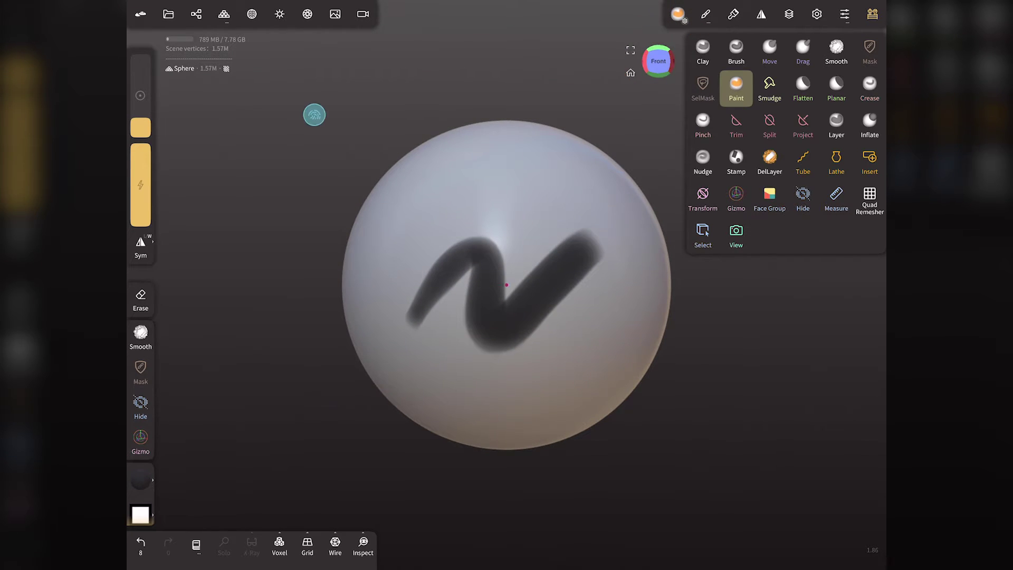
middle_drag(312, 113, 188, 119)
middle_drag(206, 321, 195, 310)
click(630, 73)
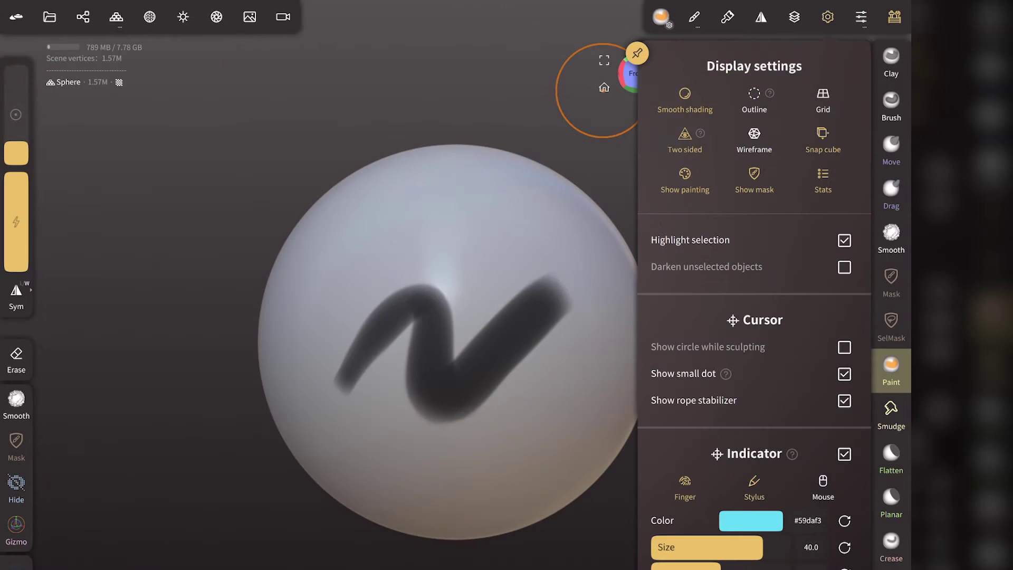
Place the snap cube at the bottom-left by enabling its Bottom and Left options.
click(824, 135)
scroll(790, 346, down, 5)
scroll(790, 346, down, 3)
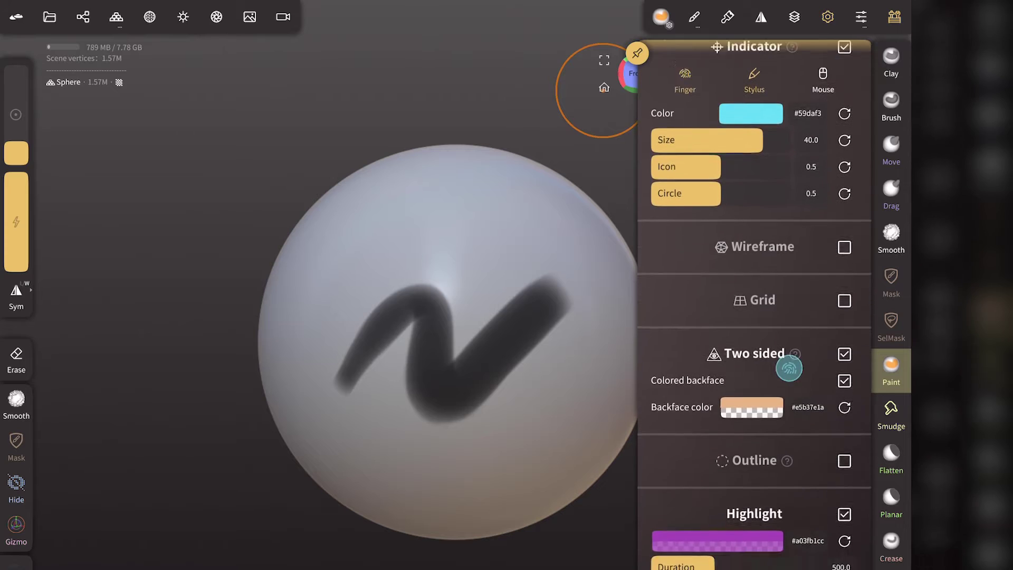
scroll(790, 346, down, 5)
scroll(790, 346, down, 2)
scroll(790, 346, up, 1)
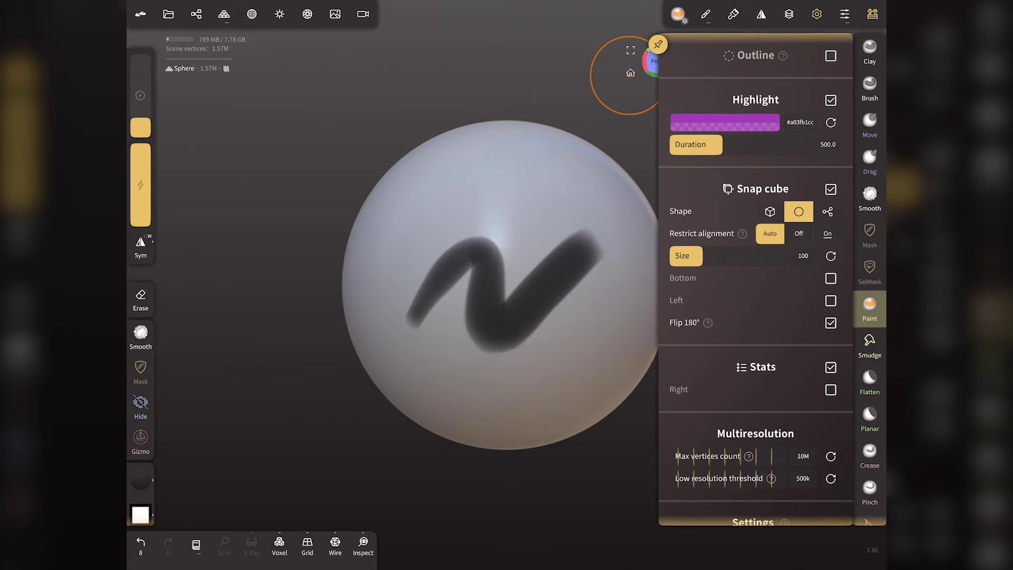
click(830, 278)
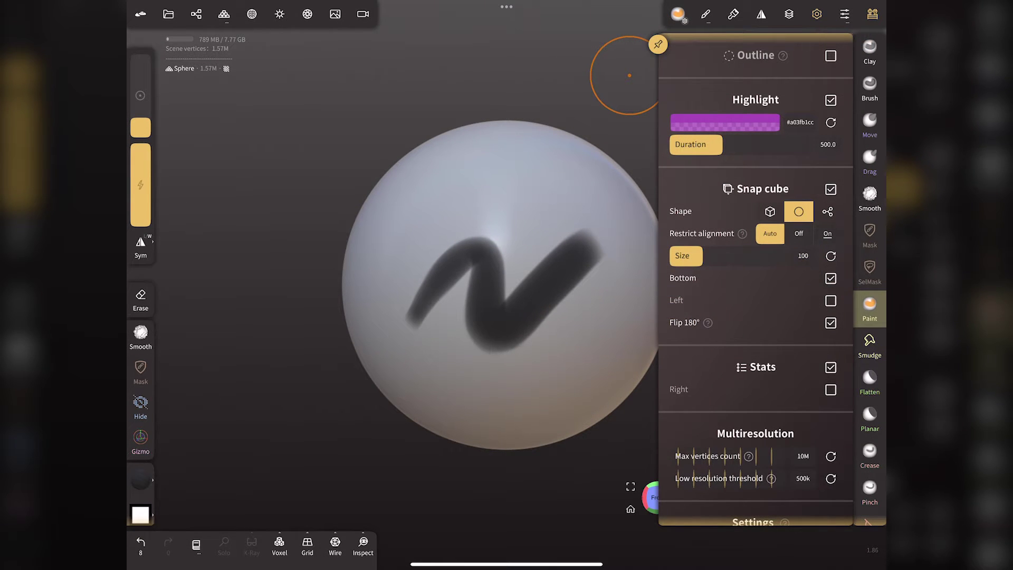
click(830, 300)
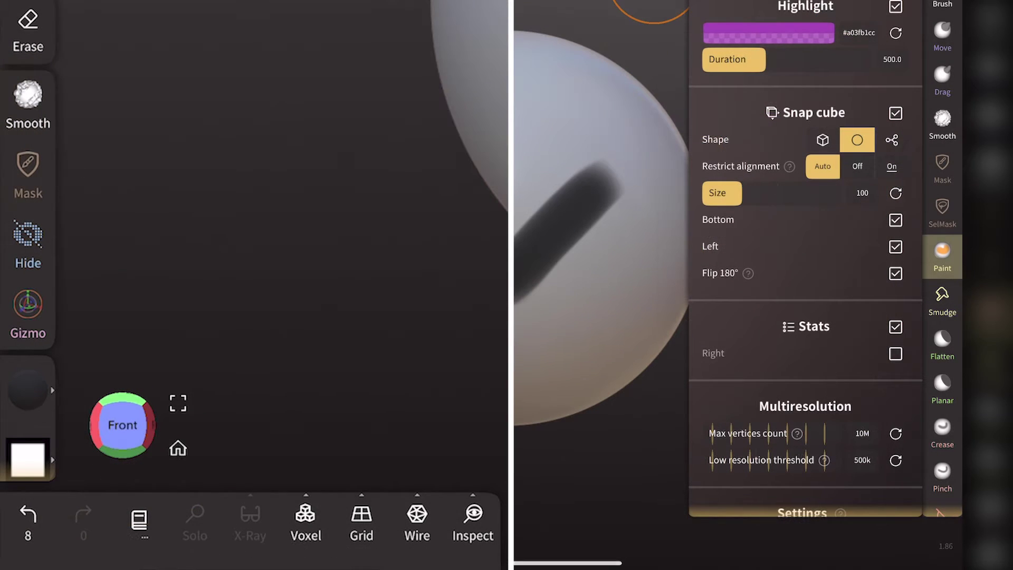
Set snap navigator size to 150 and keep the round shape after trying cube and axis.
drag(707, 257, 741, 262)
drag(788, 200, 842, 196)
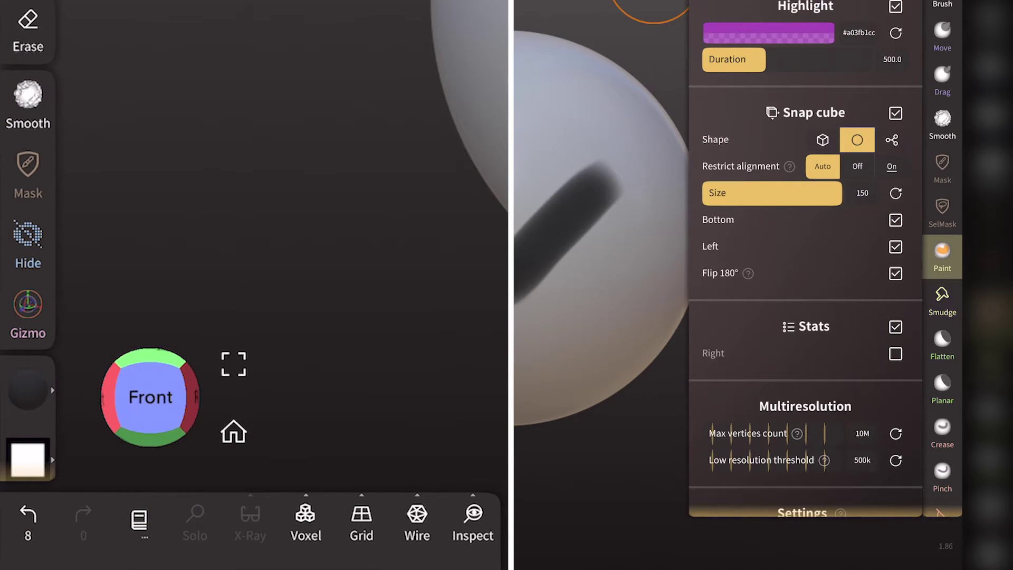
click(823, 139)
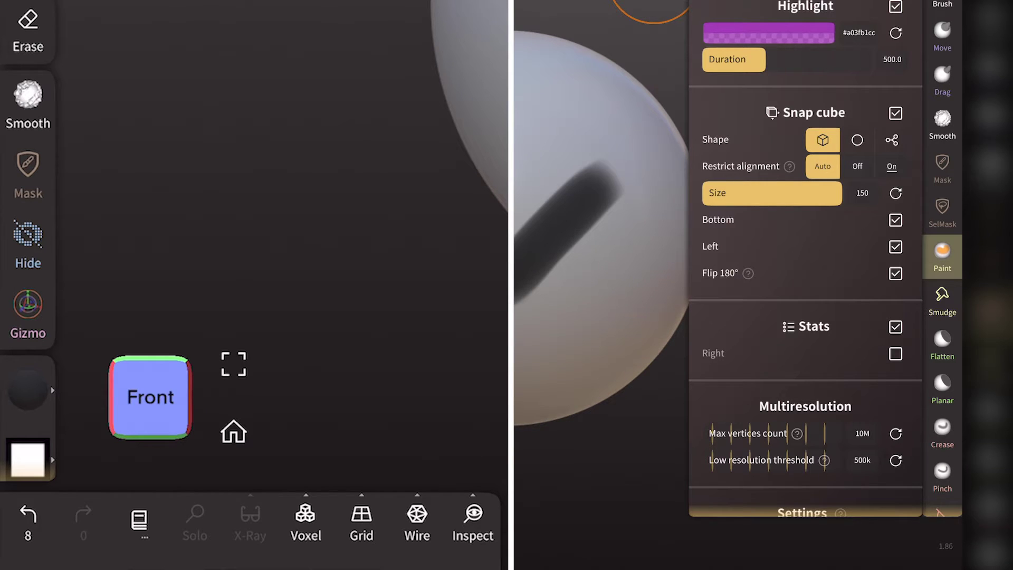
click(892, 140)
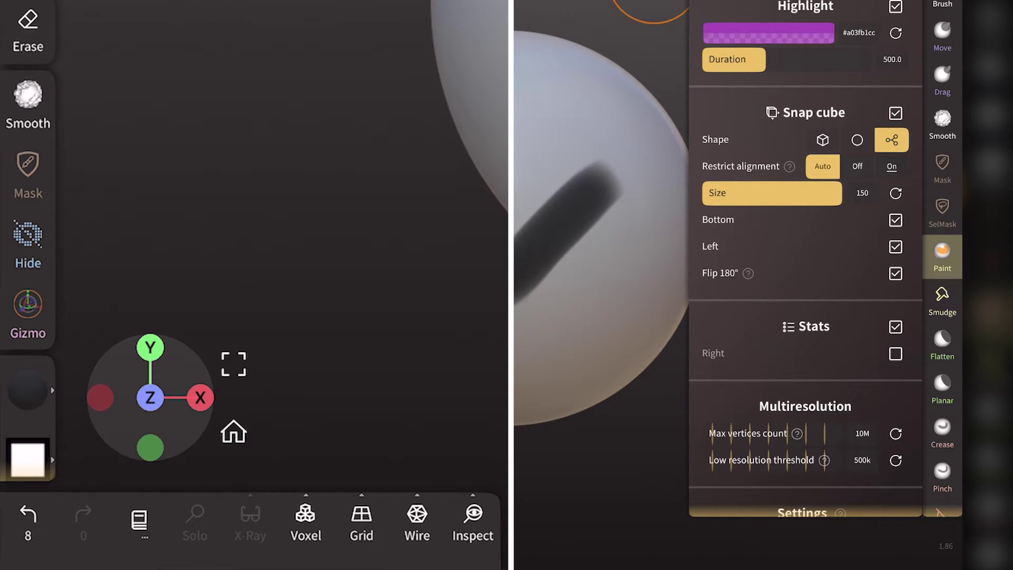
click(857, 139)
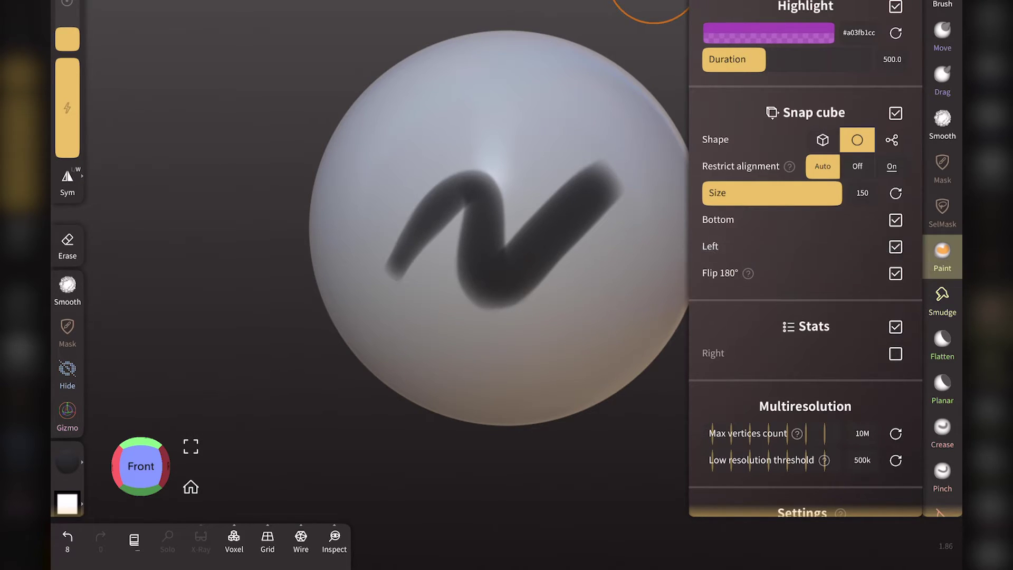
Toggle Flip 180° off and on, testing the flip between front and back views.
click(896, 273)
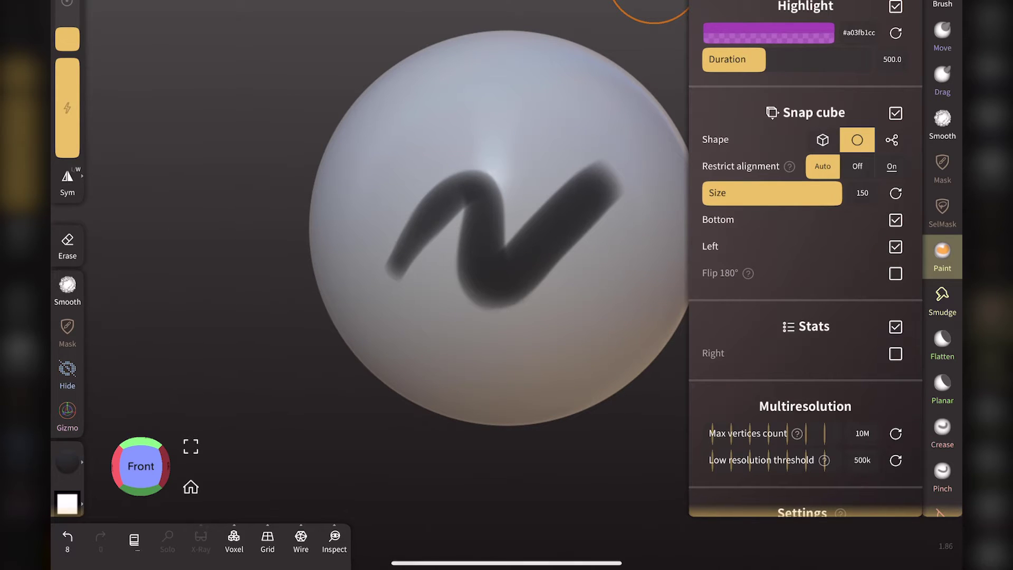
click(141, 465)
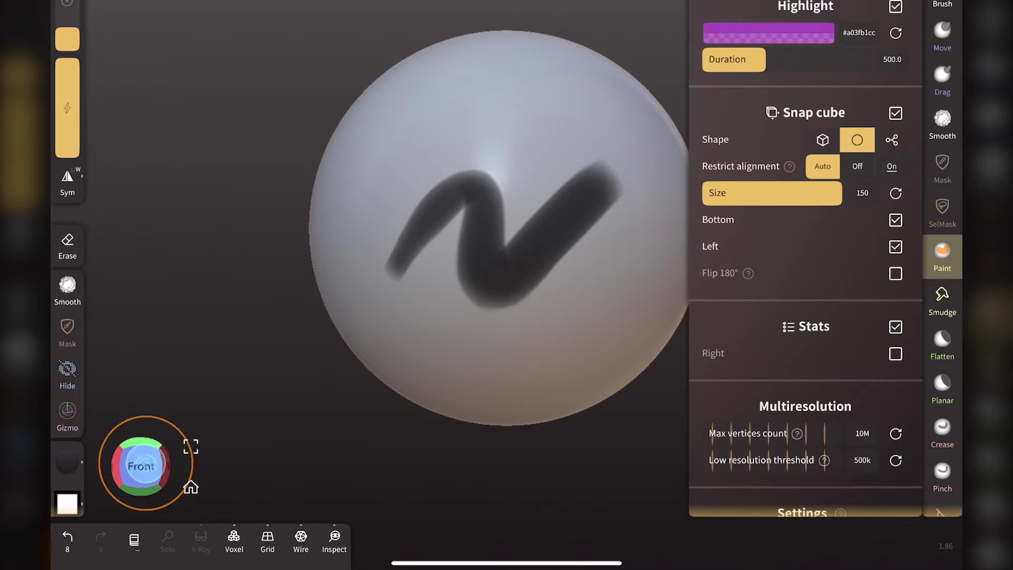
click(896, 274)
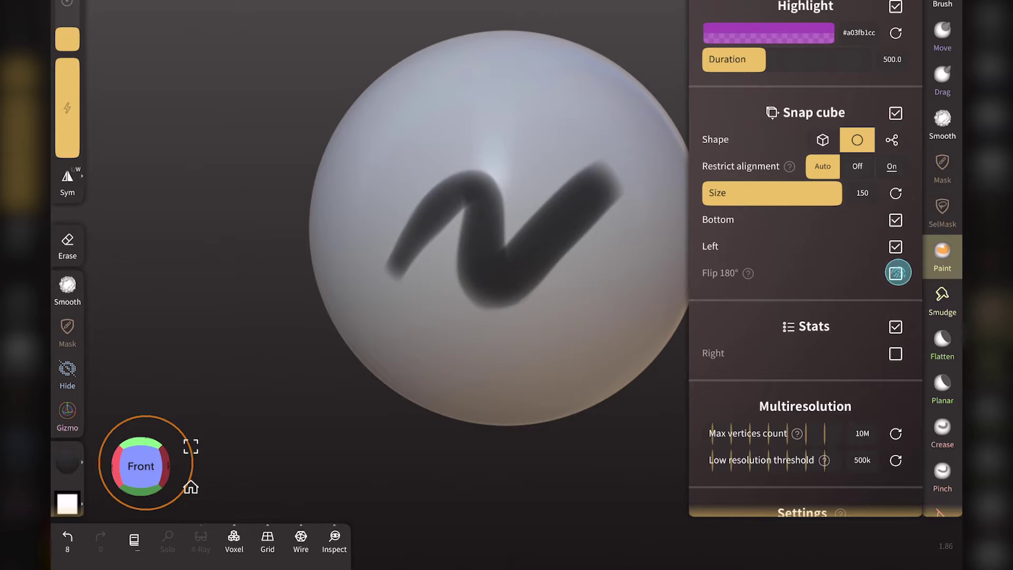
click(141, 465)
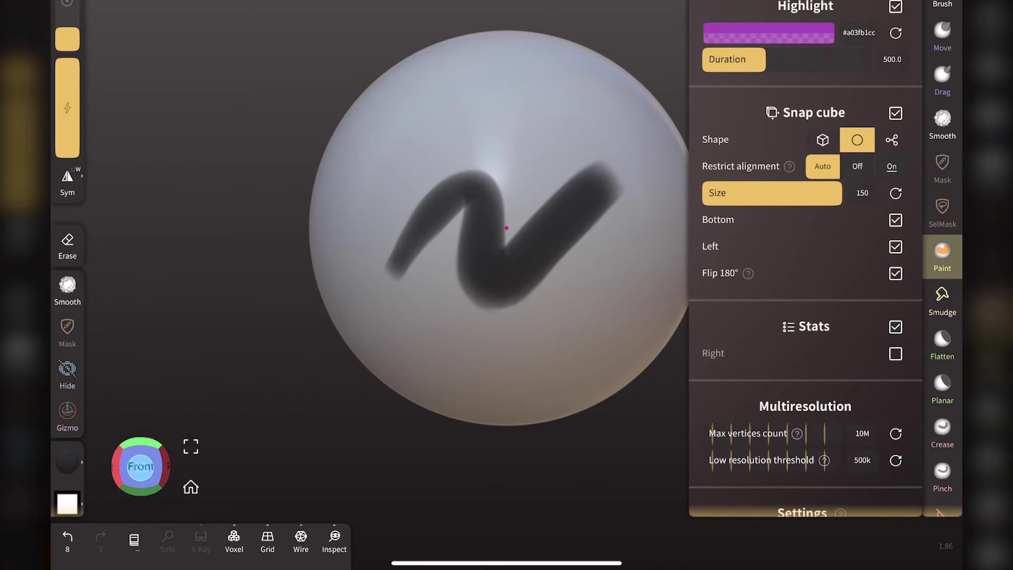
click(145, 463)
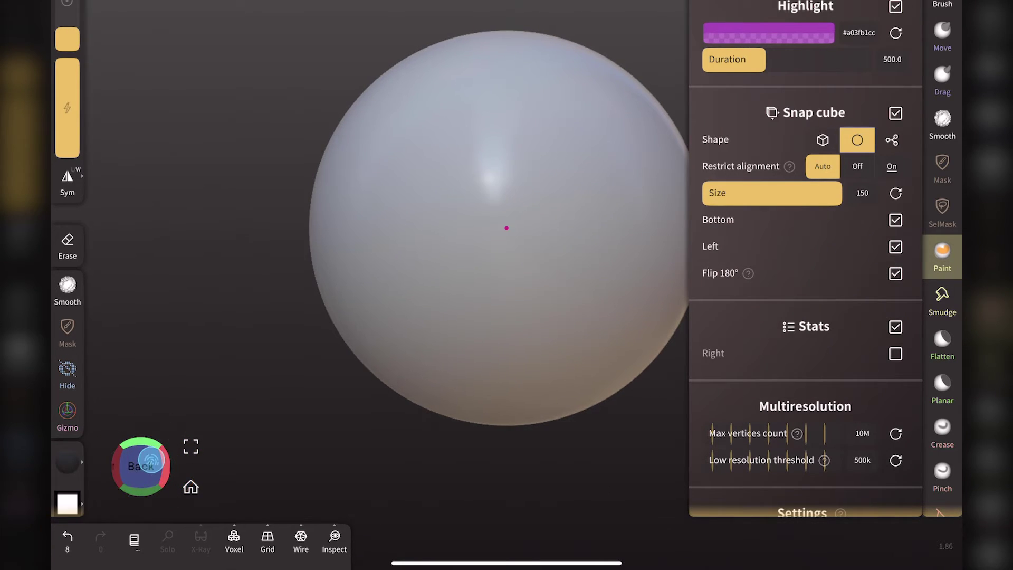
click(141, 466)
Flip between left and right views, return to front, and paint an N-shaped stroke.
click(117, 466)
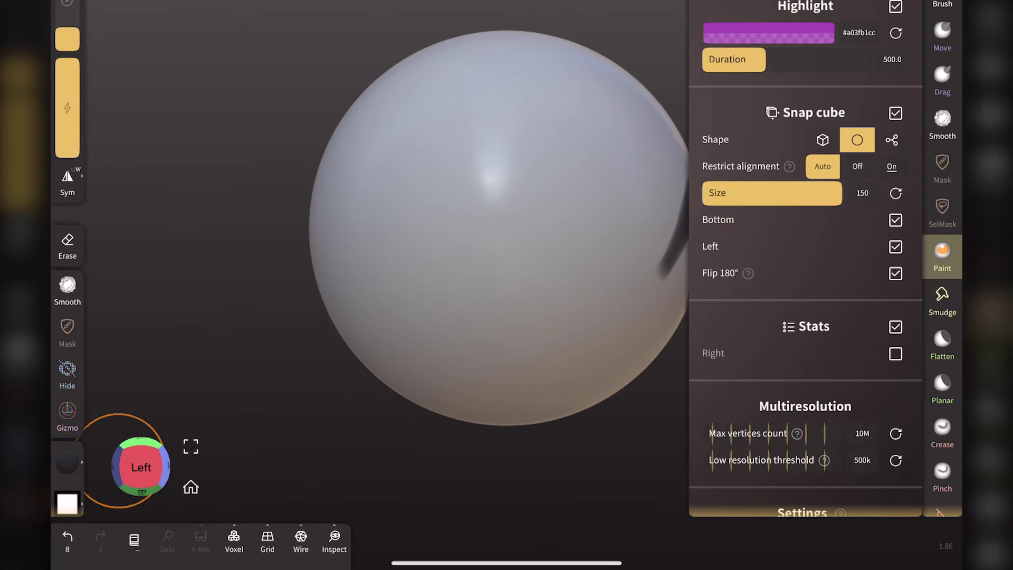
click(141, 466)
click(141, 467)
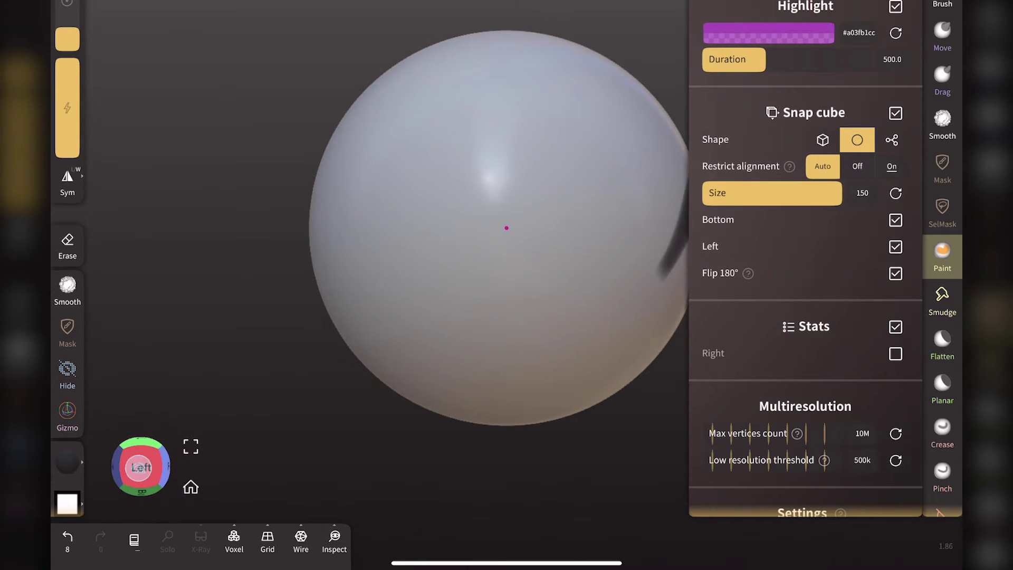
click(141, 467)
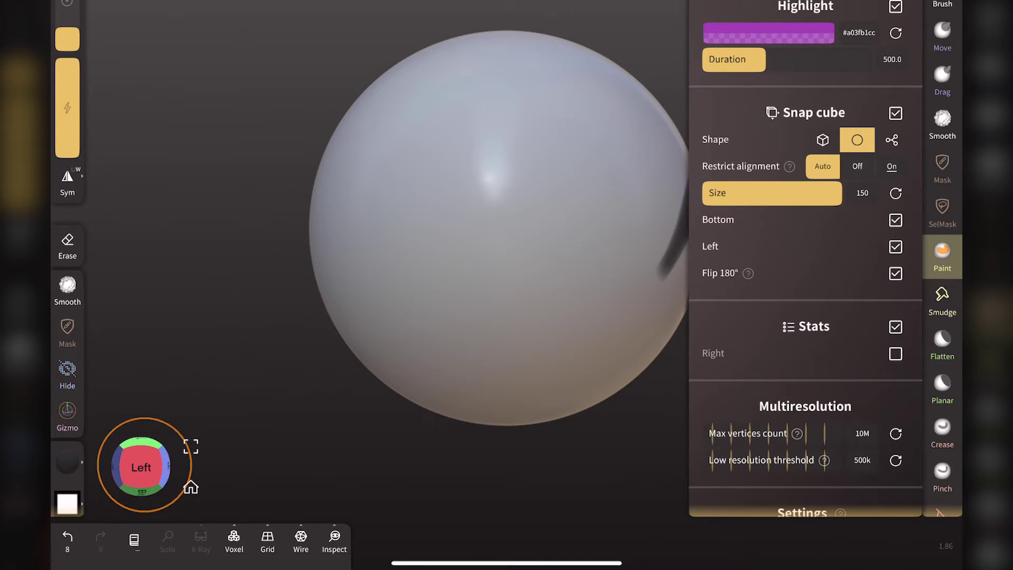
click(191, 487)
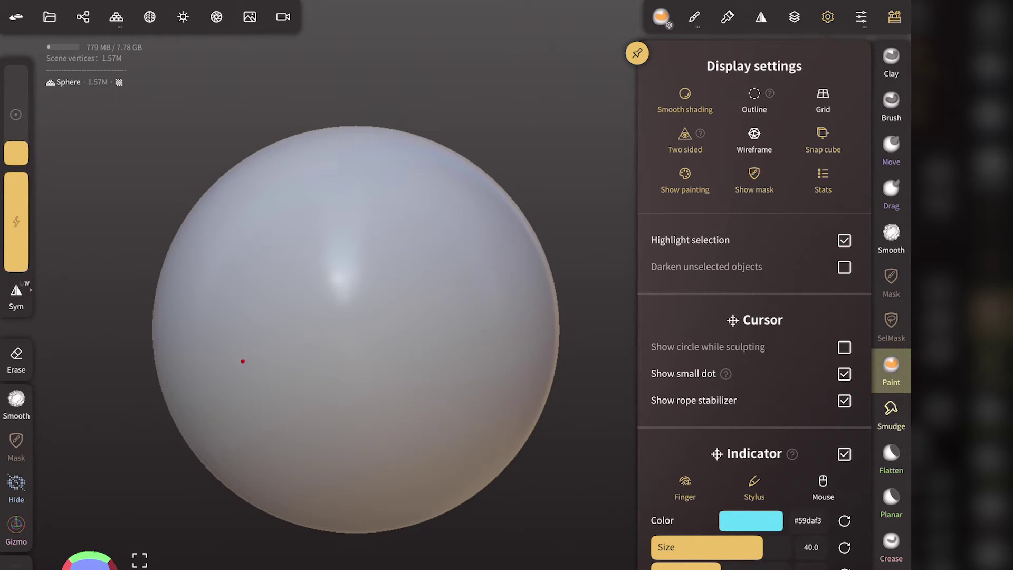
drag(243, 361, 483, 277)
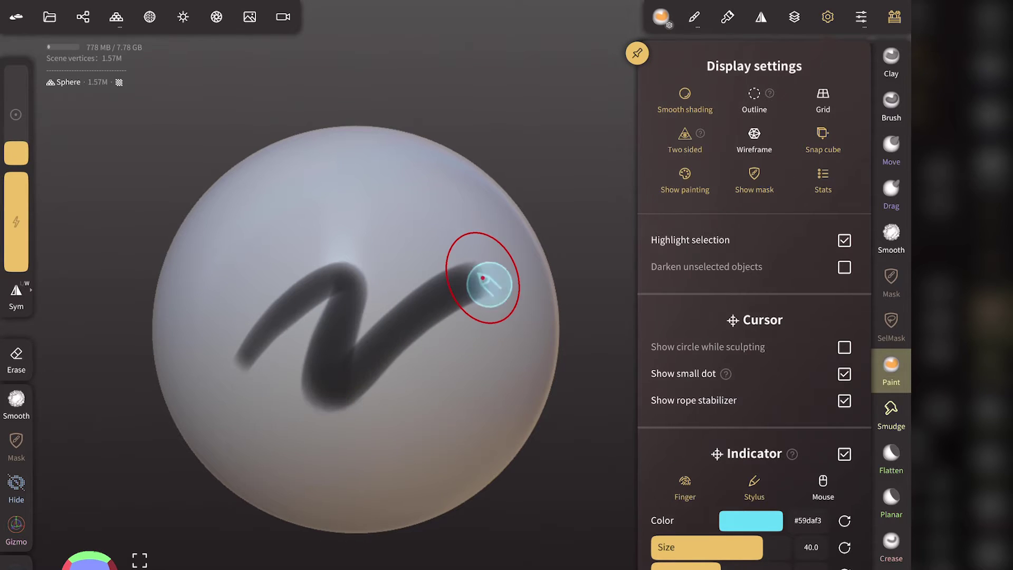
Toggle Show painting repeatedly to hide and reveal the zigzag stroke.
click(686, 177)
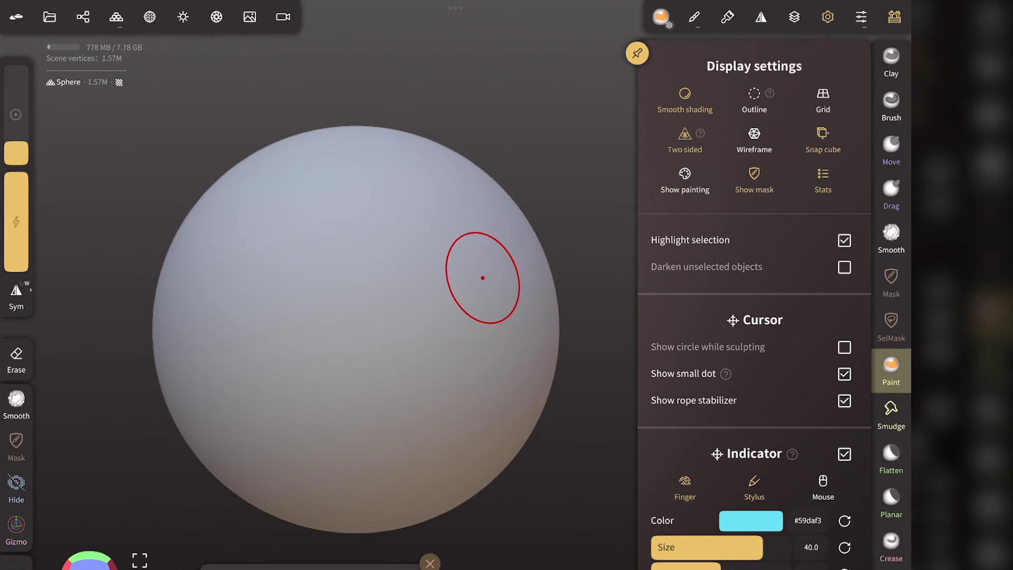
click(690, 178)
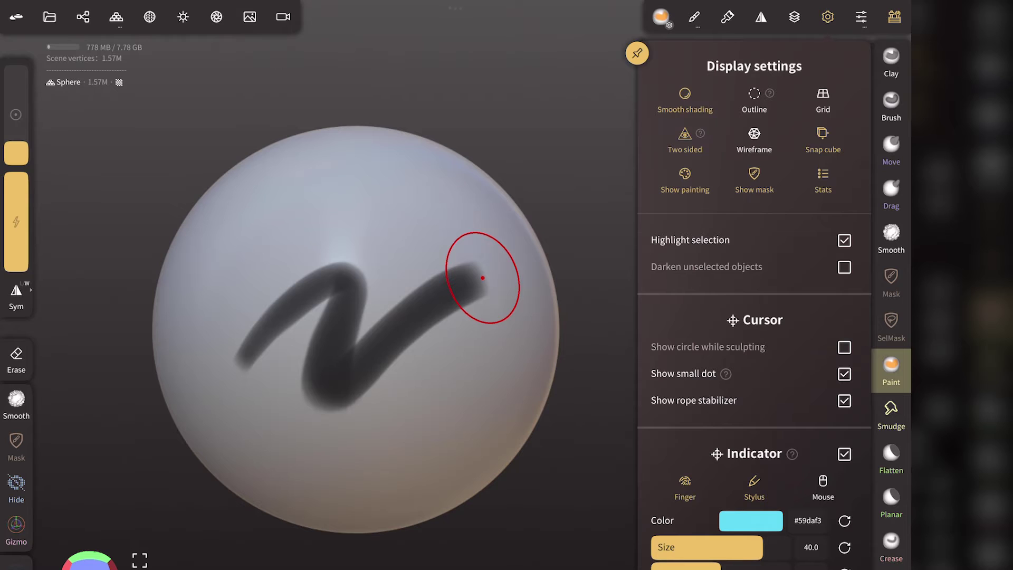
click(686, 174)
click(689, 174)
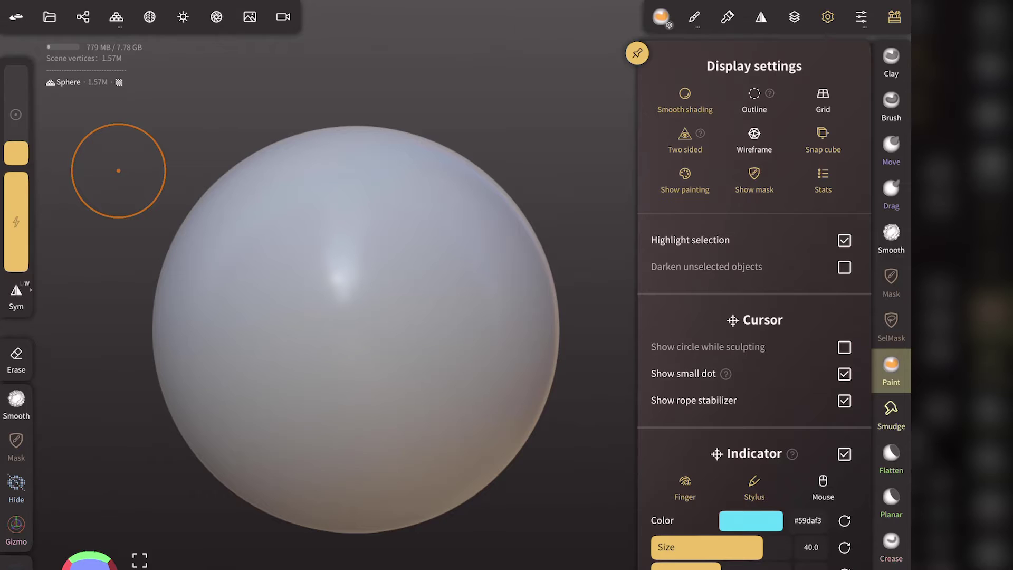
Mask a rectangle in the sphere's centre with the SelMask Rect tool.
click(891, 322)
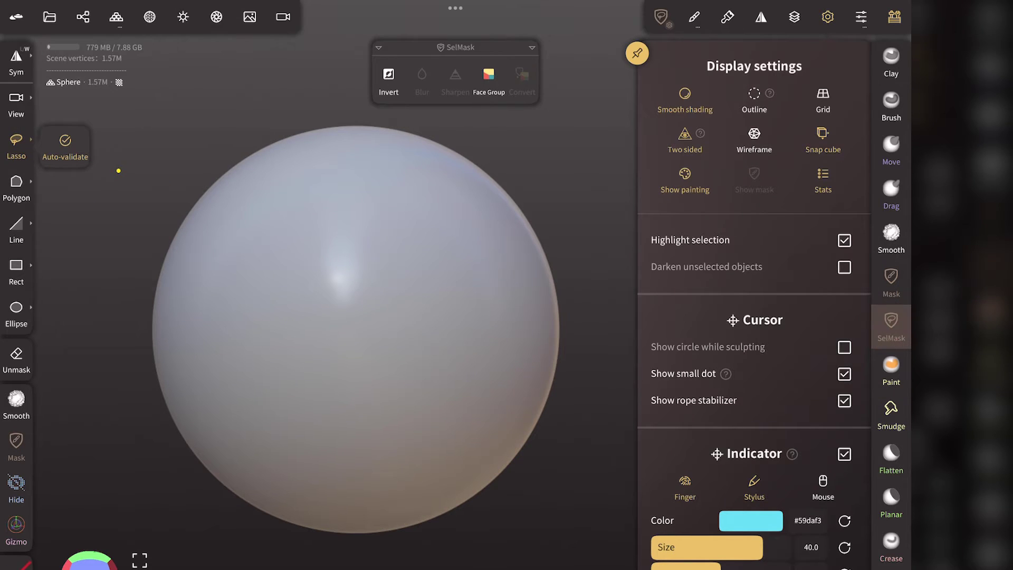
click(16, 269)
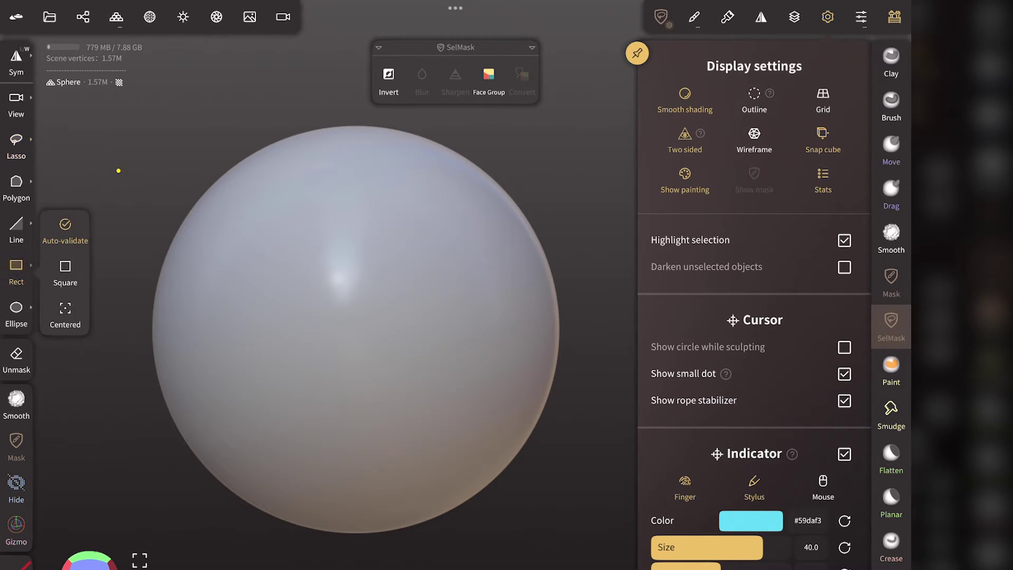
drag(286, 281, 425, 368)
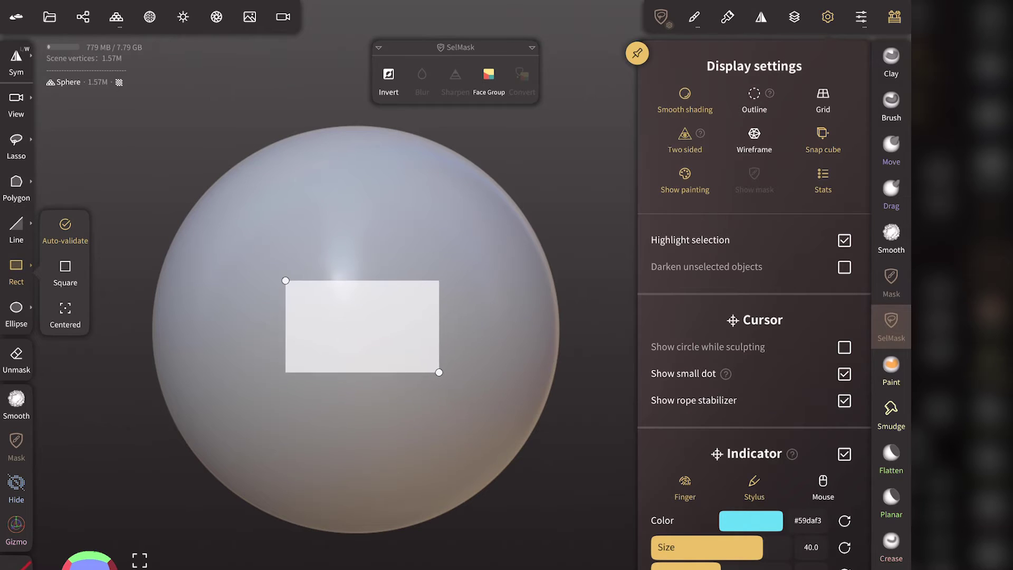
Paint diagonal dark strokes around the masked patch, undoing the first, then clear the mask.
key(p)
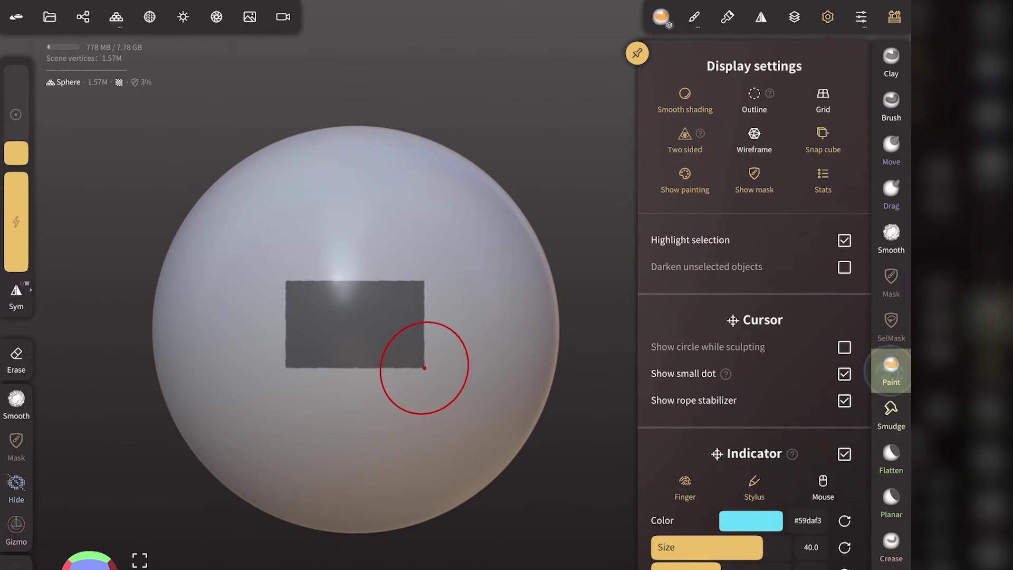
mouse_move(232, 312)
mouse_down()
mouse_move(351, 221)
mouse_move(475, 268)
mouse_move(509, 327)
mouse_up()
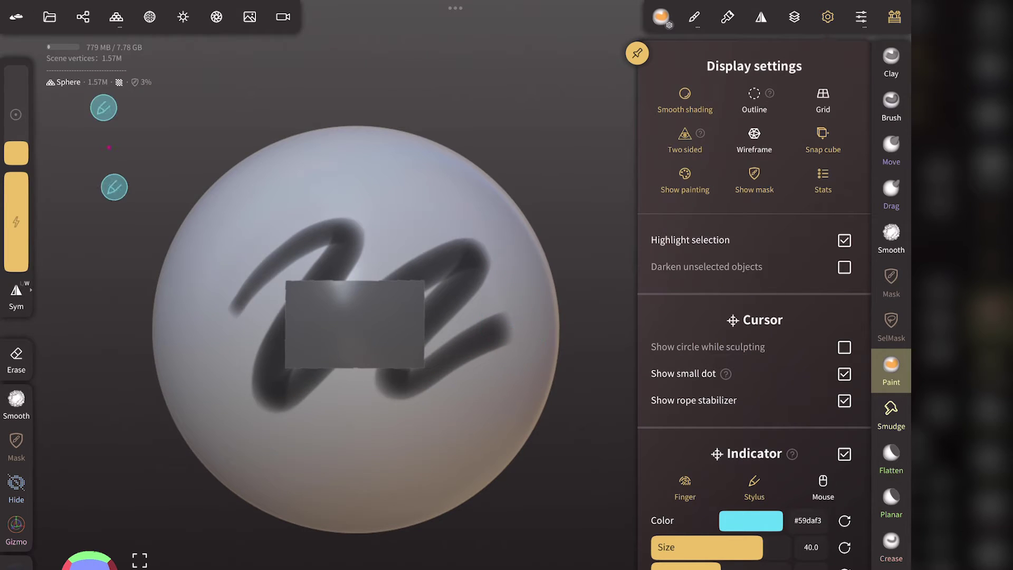
key(ctrl+z)
mouse_move(232, 298)
mouse_down()
mouse_move(339, 216)
mouse_move(337, 320)
mouse_move(475, 264)
mouse_move(466, 355)
mouse_up()
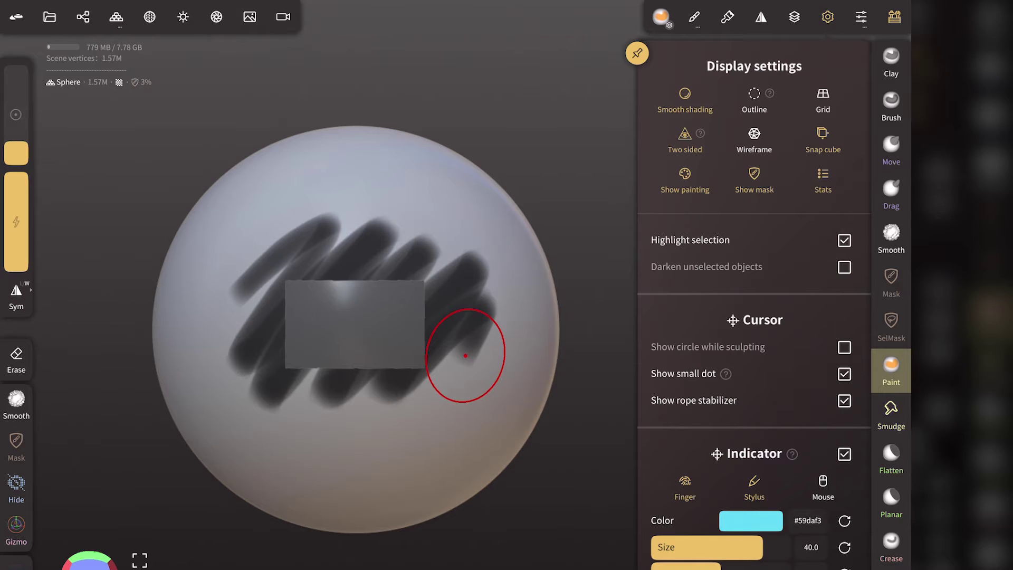
key(m)
click(376, 77)
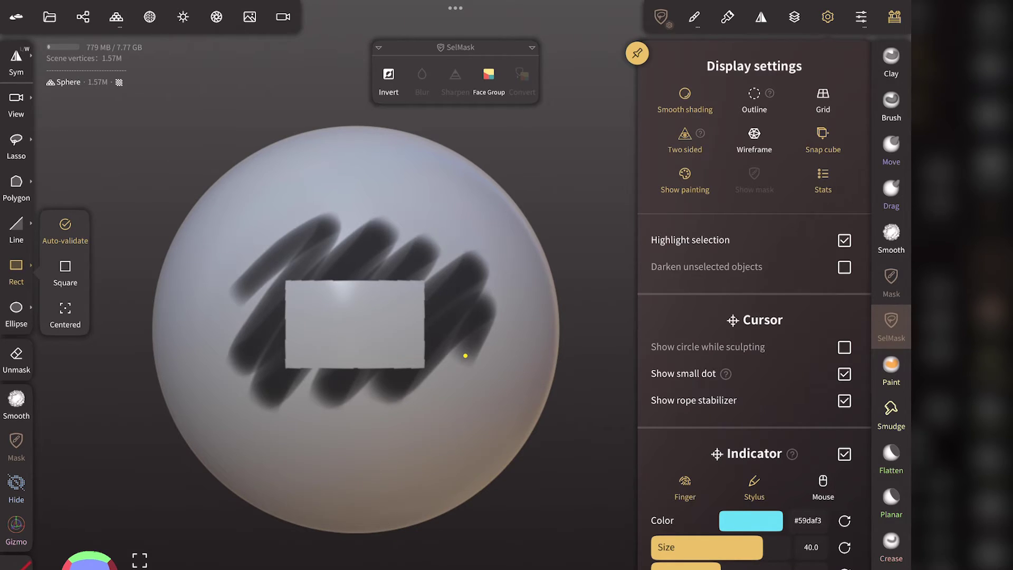
Undo, hide the mask, paint a zigzag stroke, then turn Show mask back on.
key(ctrl+z)
key(ctrl+z)
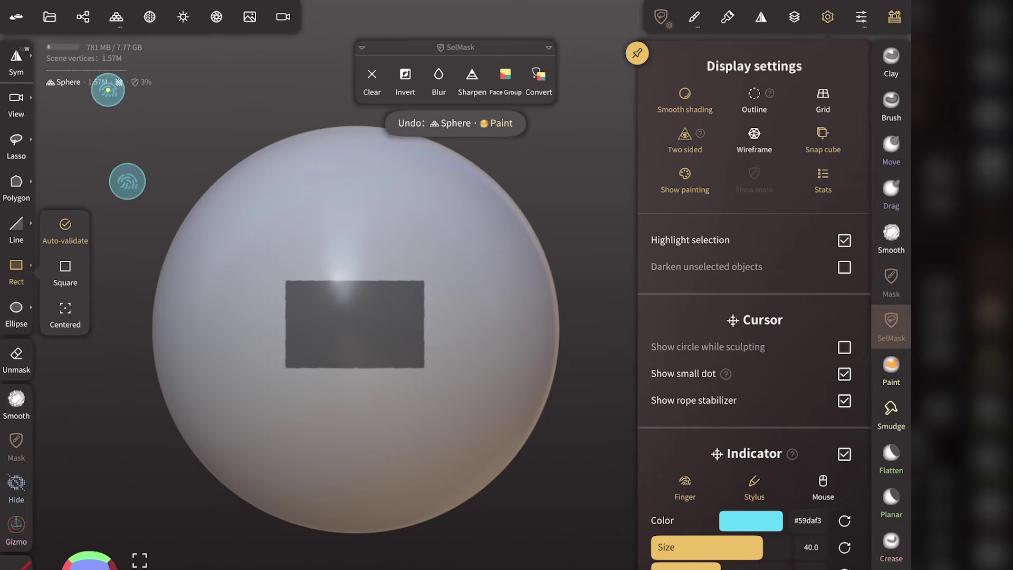
key(p)
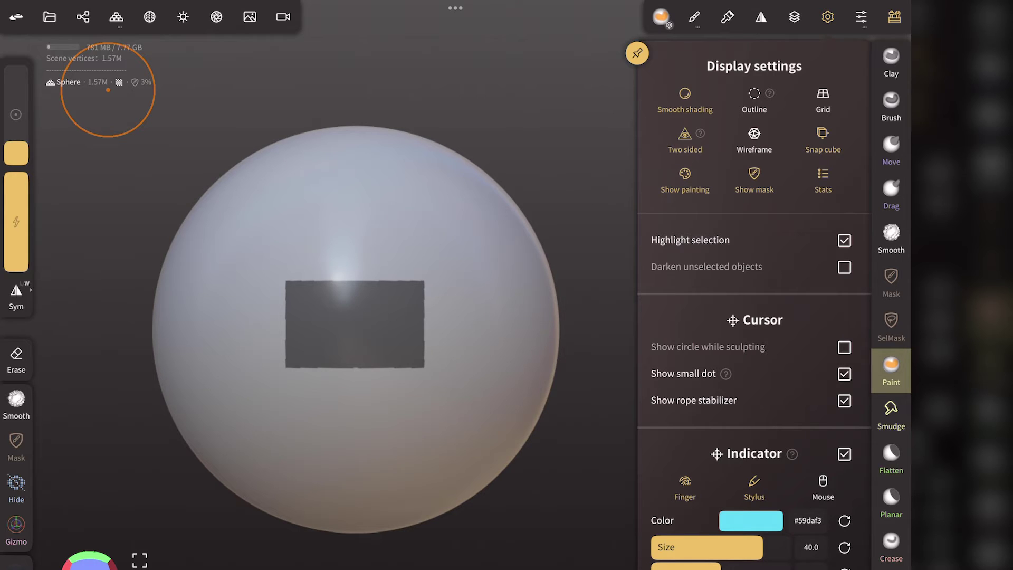
click(754, 175)
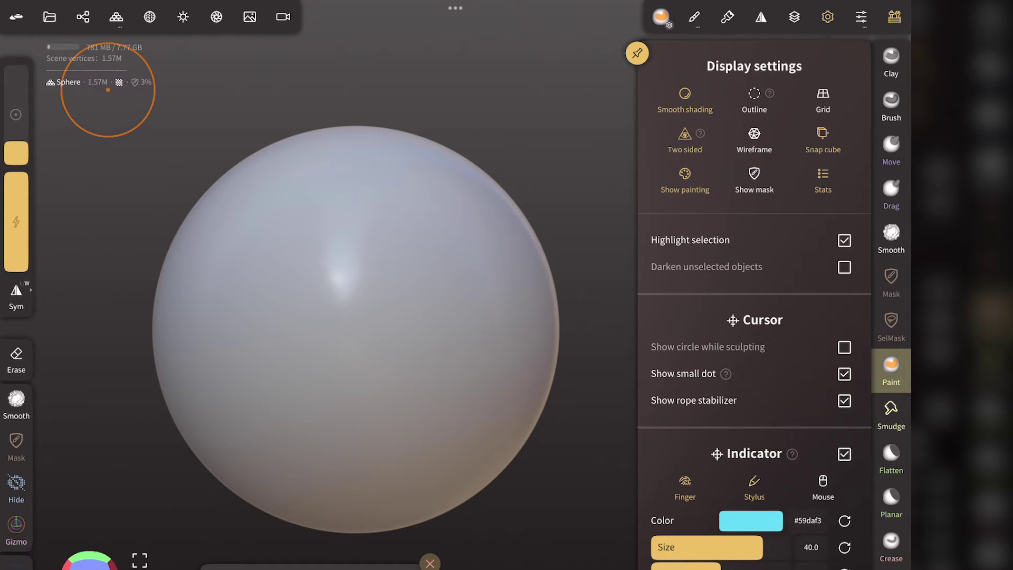
drag(248, 323, 471, 355)
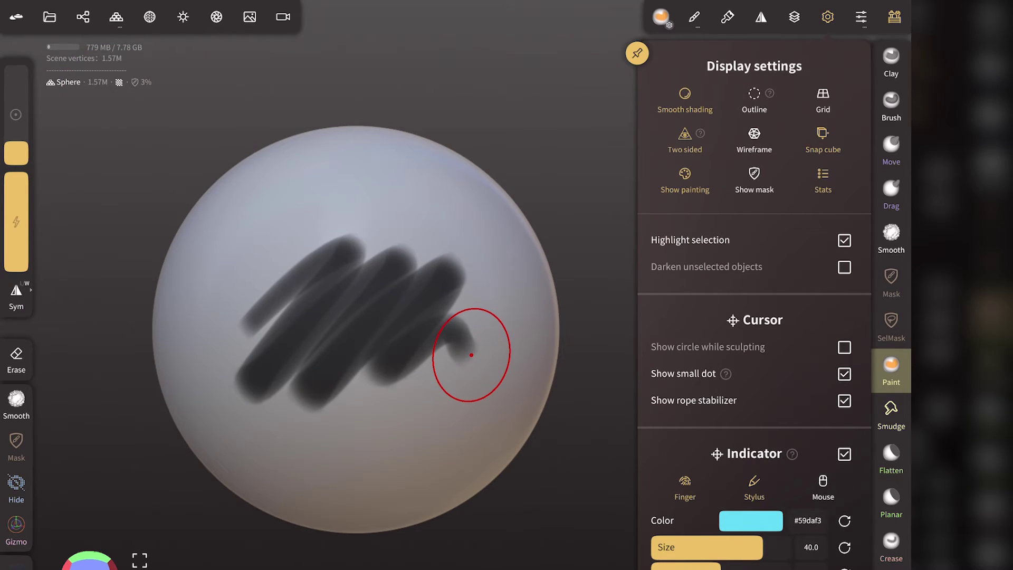
click(754, 176)
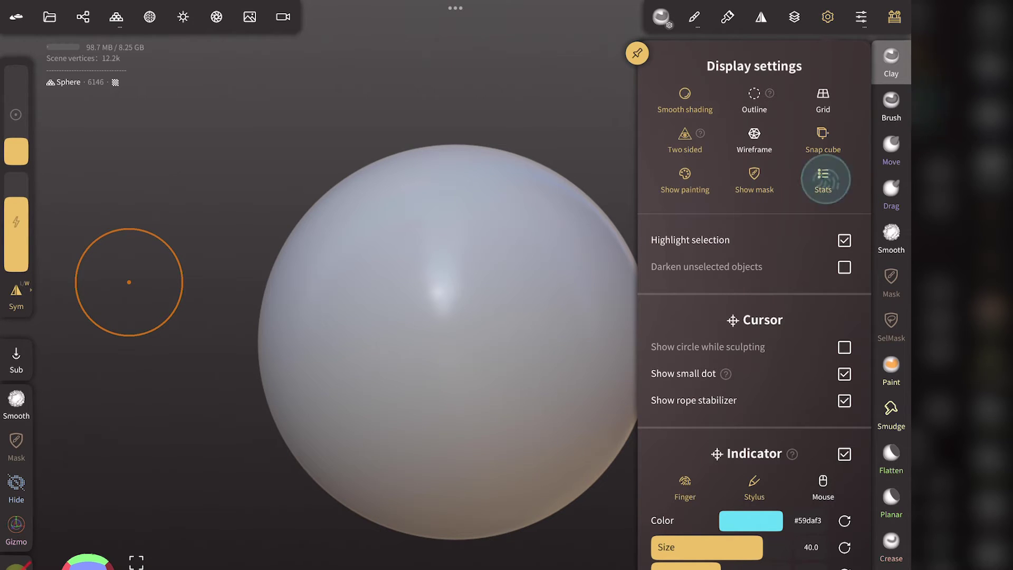
Show the stats readout on the right side, then close the Display settings panel.
scroll(814, 317, down, 10)
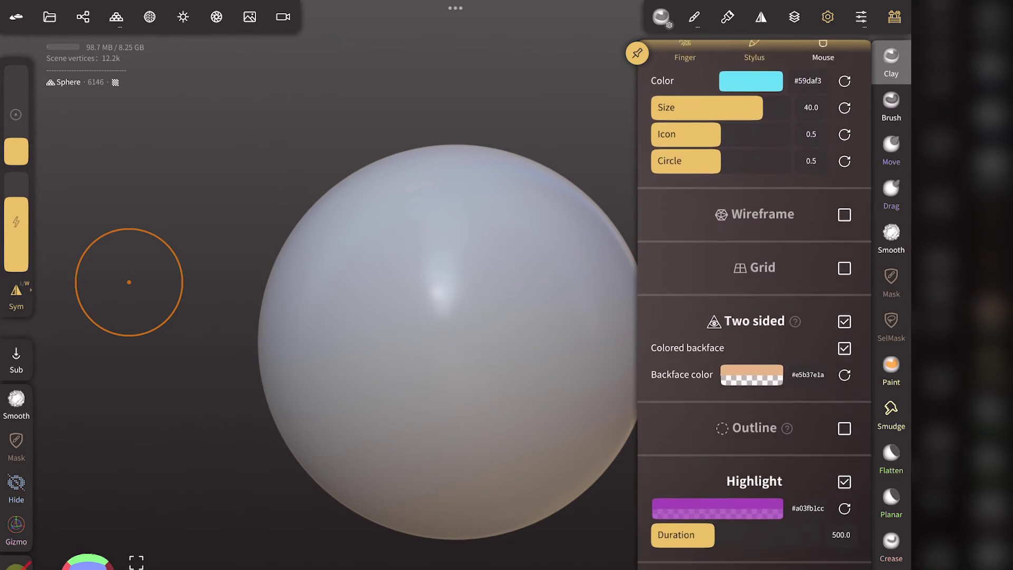
scroll(791, 159, down, 5)
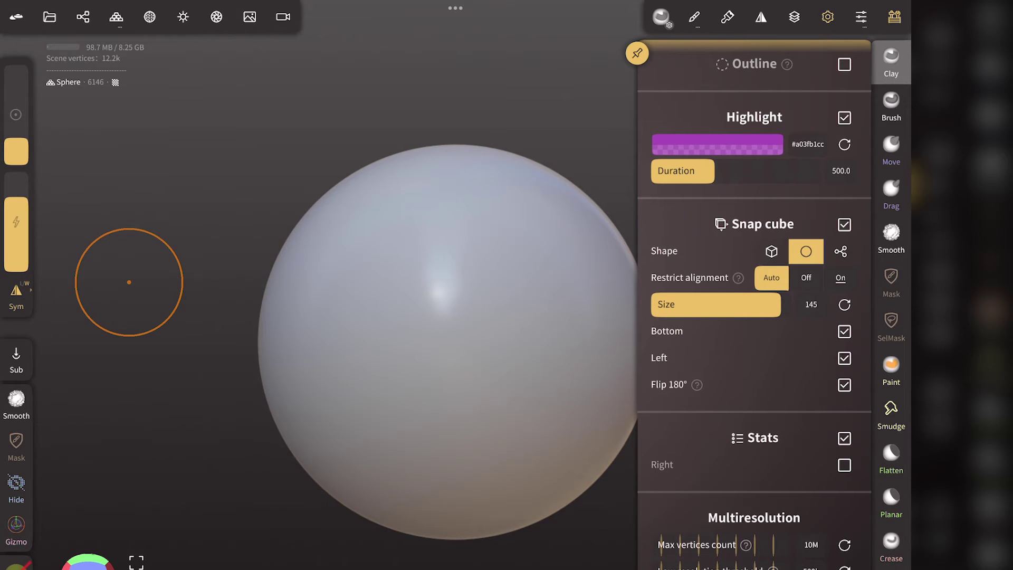
click(845, 465)
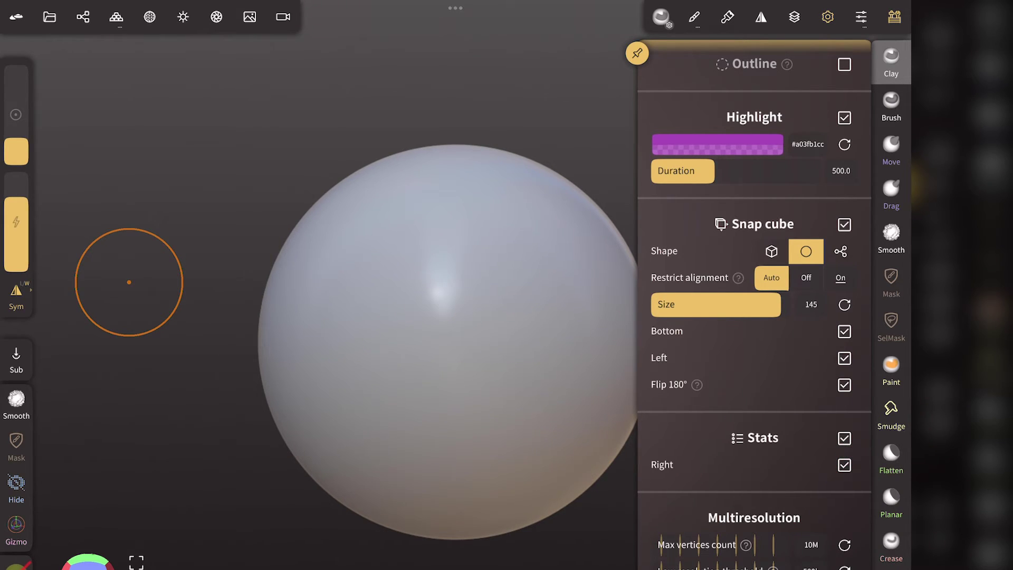
click(828, 16)
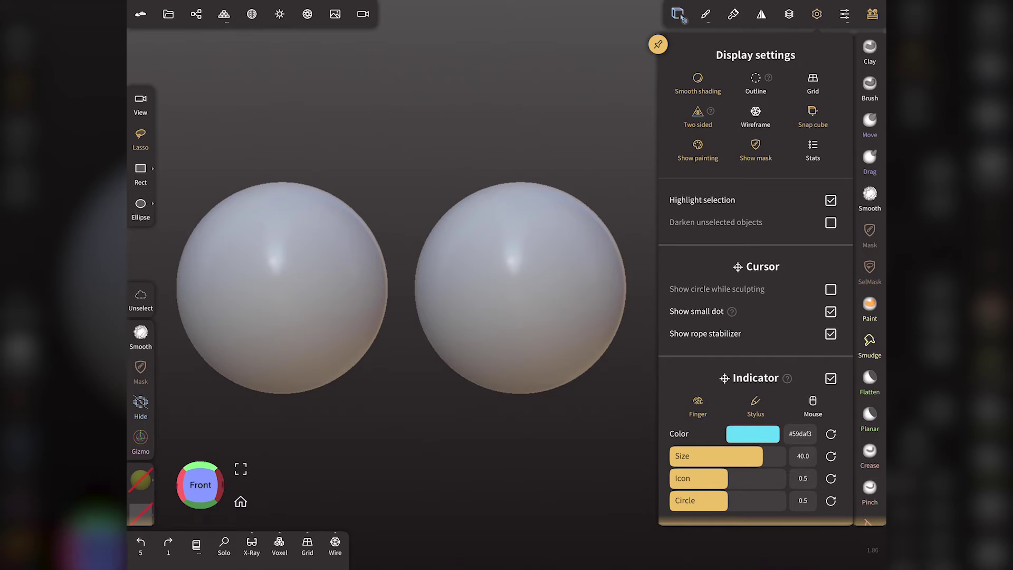
click(455, 280)
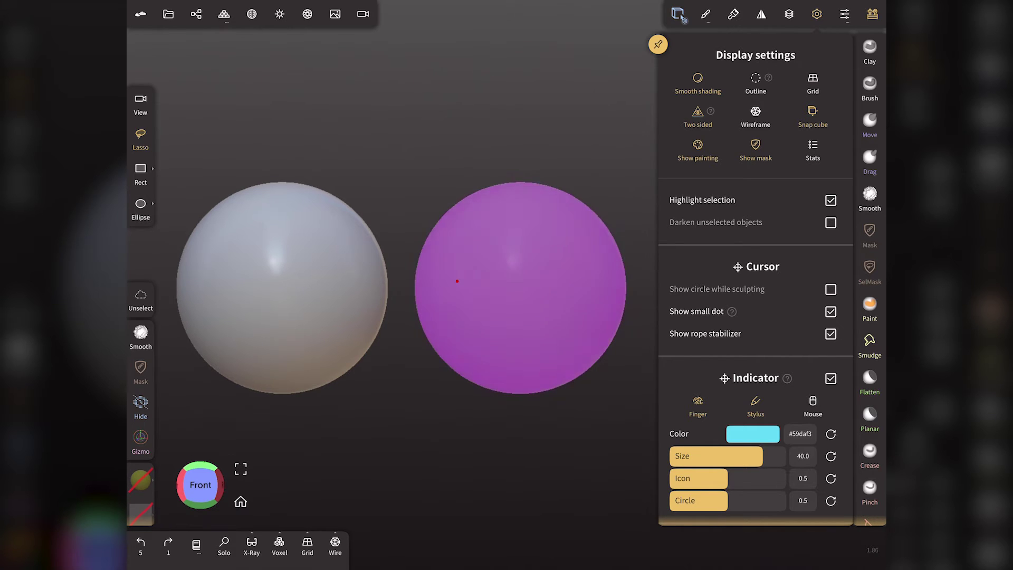
click(347, 261)
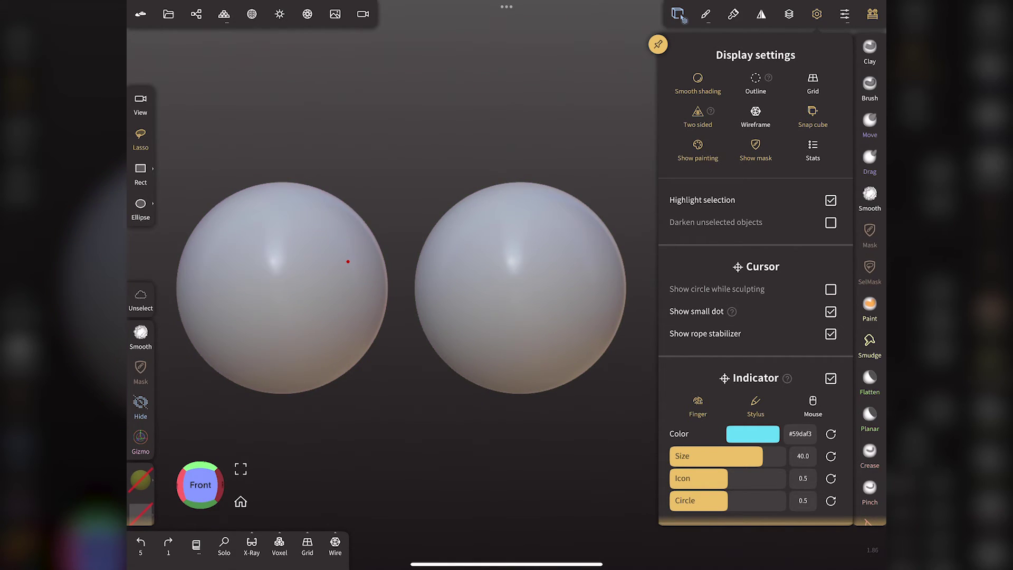
click(447, 264)
click(830, 200)
click(318, 249)
click(461, 262)
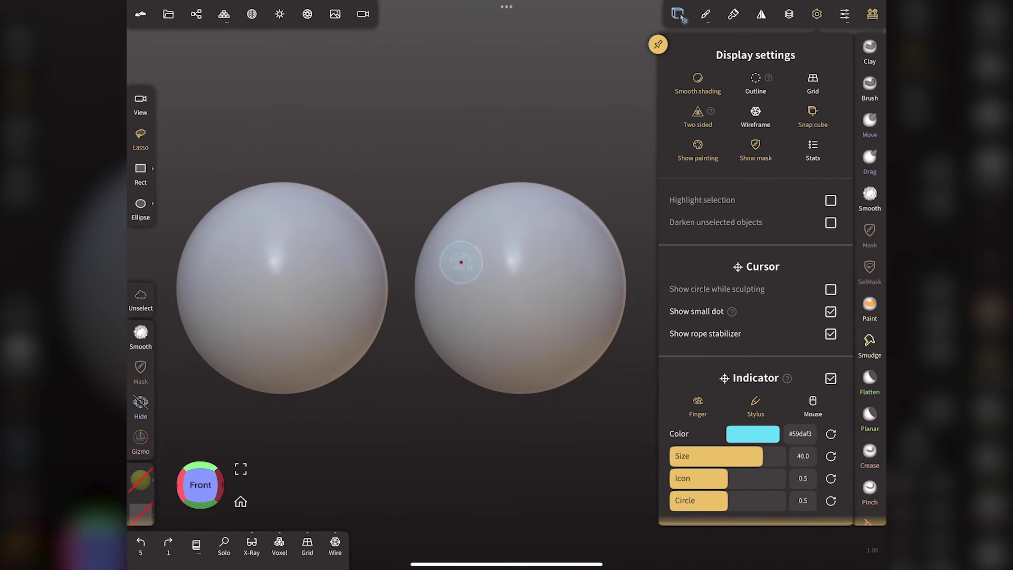
click(338, 244)
click(831, 200)
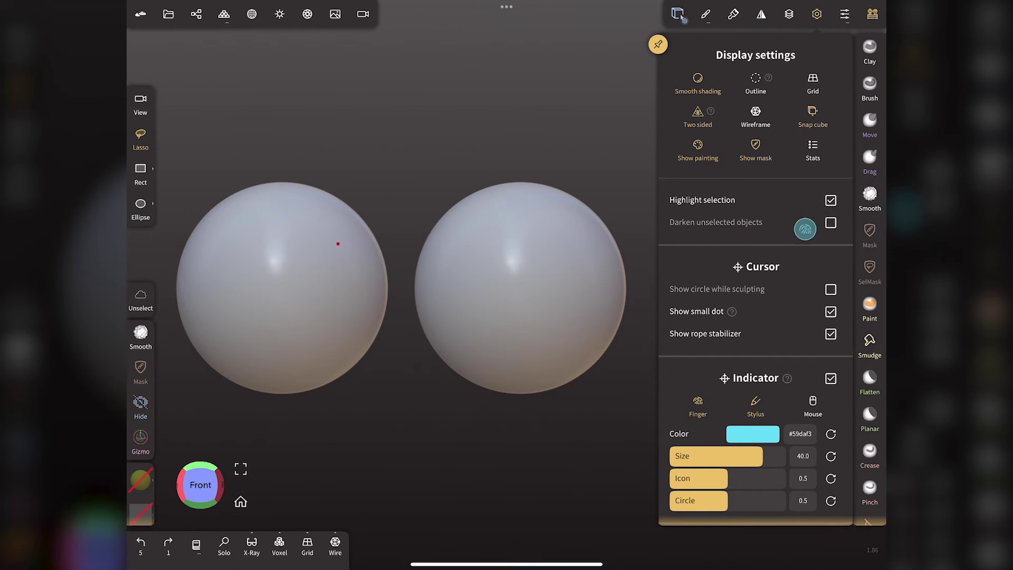
scroll(802, 226, down, 10)
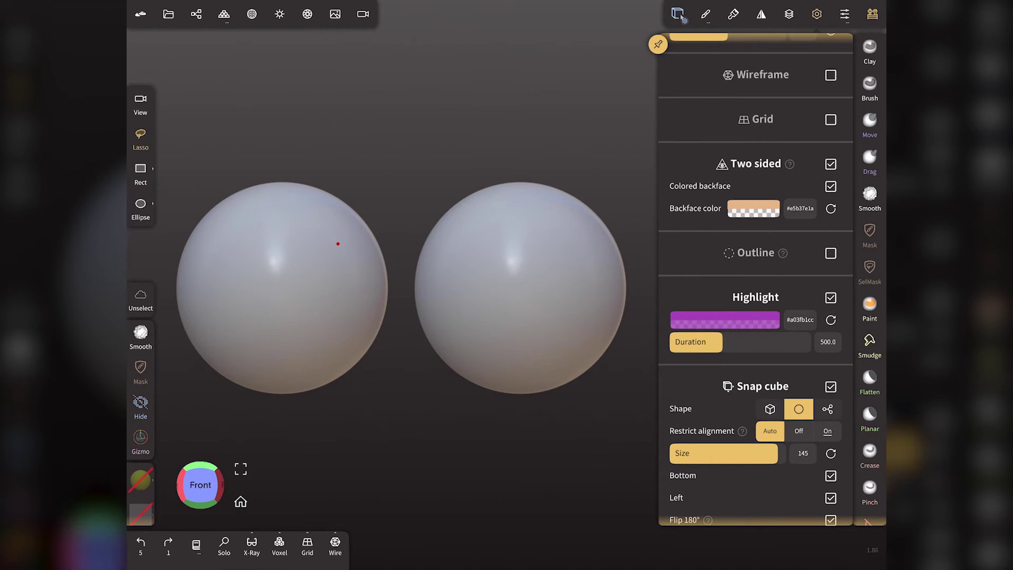
Change the selection highlight colour to yellow-green and preview it on both spheres.
click(758, 319)
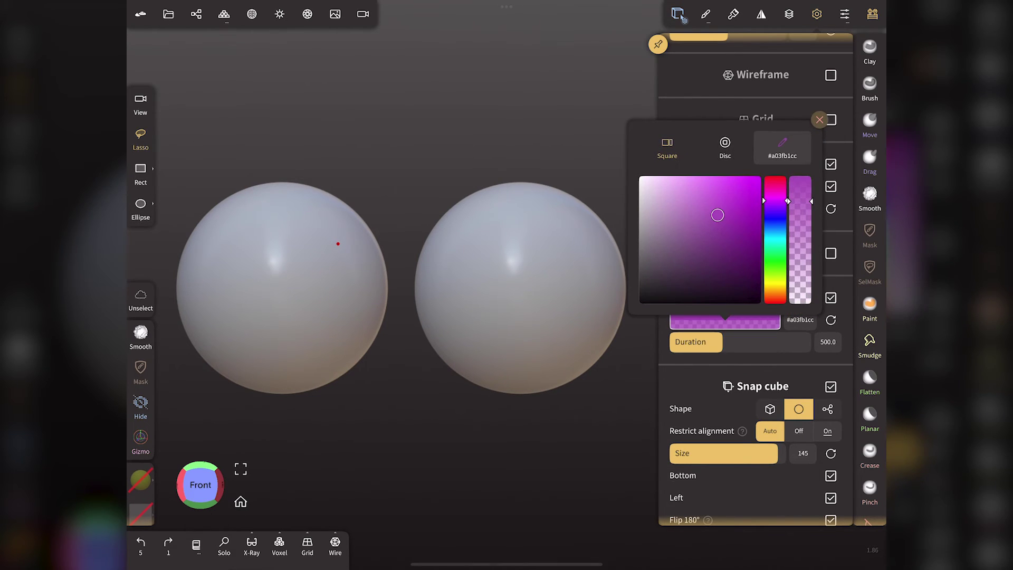
drag(776, 202, 786, 283)
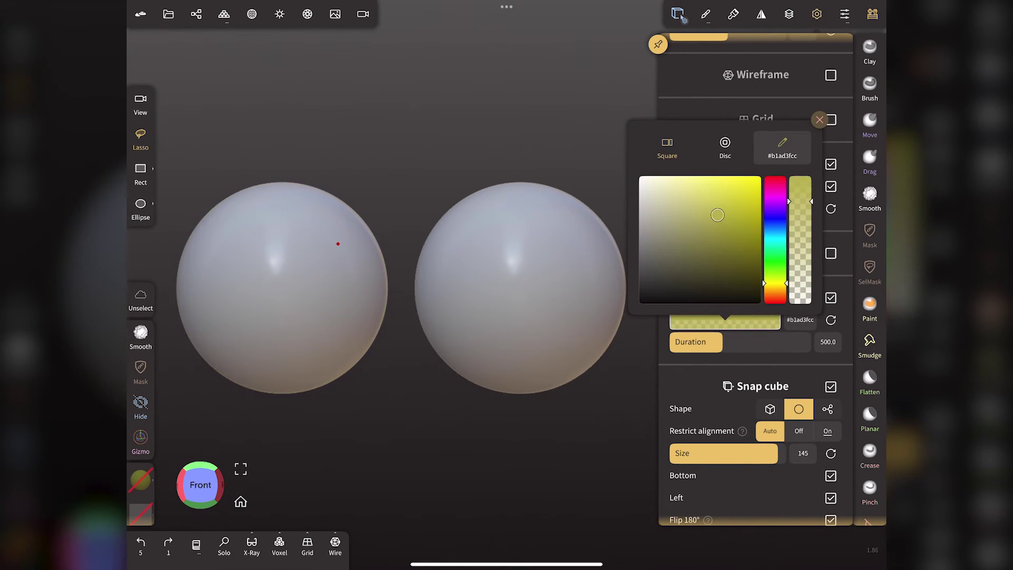
click(338, 244)
click(458, 290)
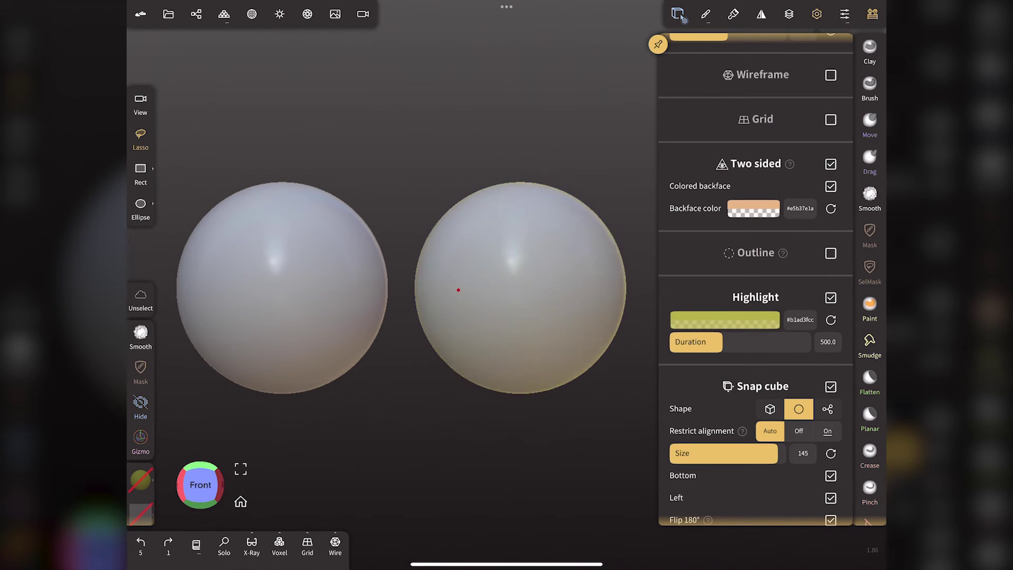
click(340, 263)
Test longer and shorter highlight durations on the spheres, settling on 374.5.
drag(722, 342, 813, 343)
click(466, 310)
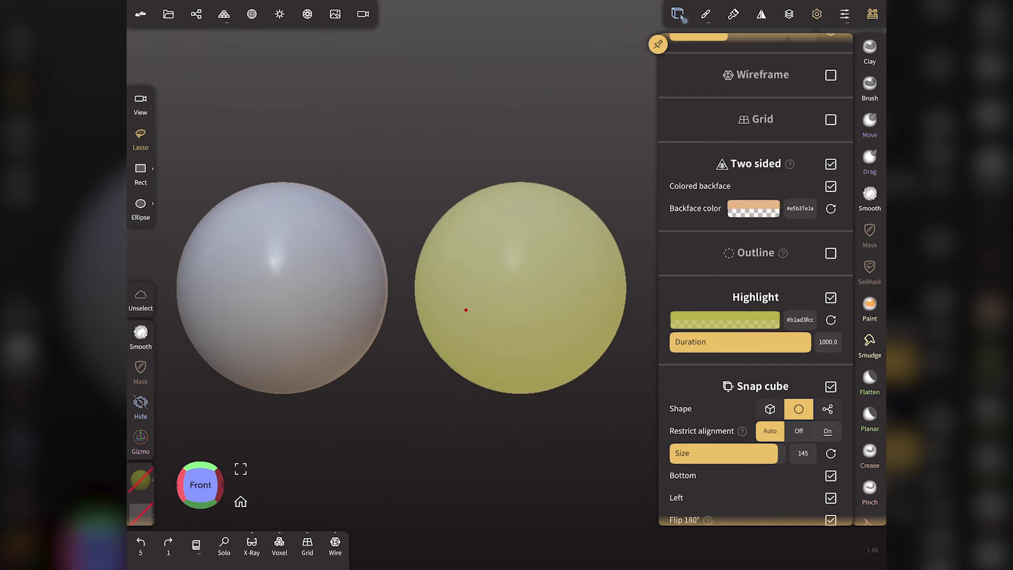
click(338, 274)
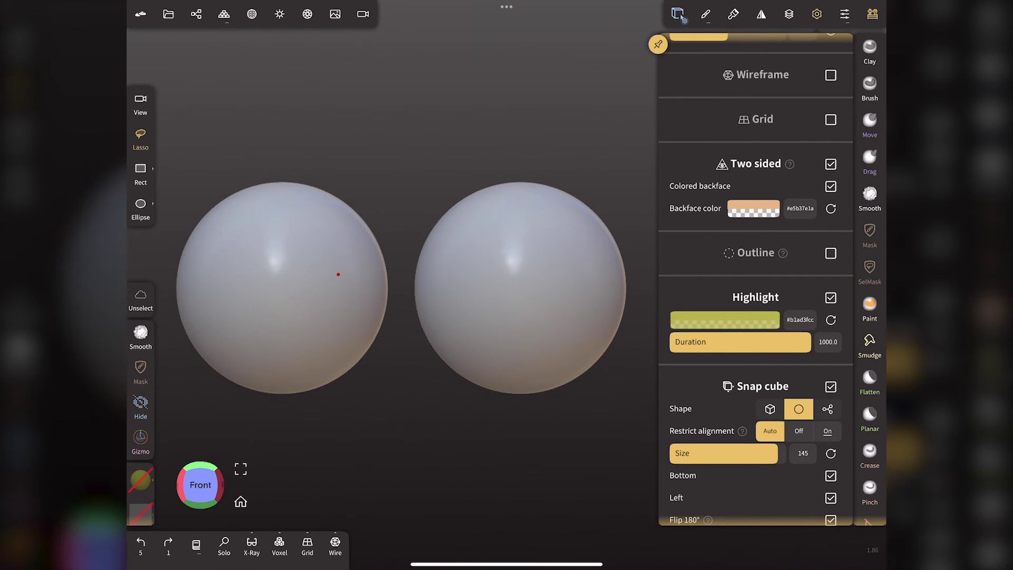
drag(802, 343, 686, 343)
click(459, 301)
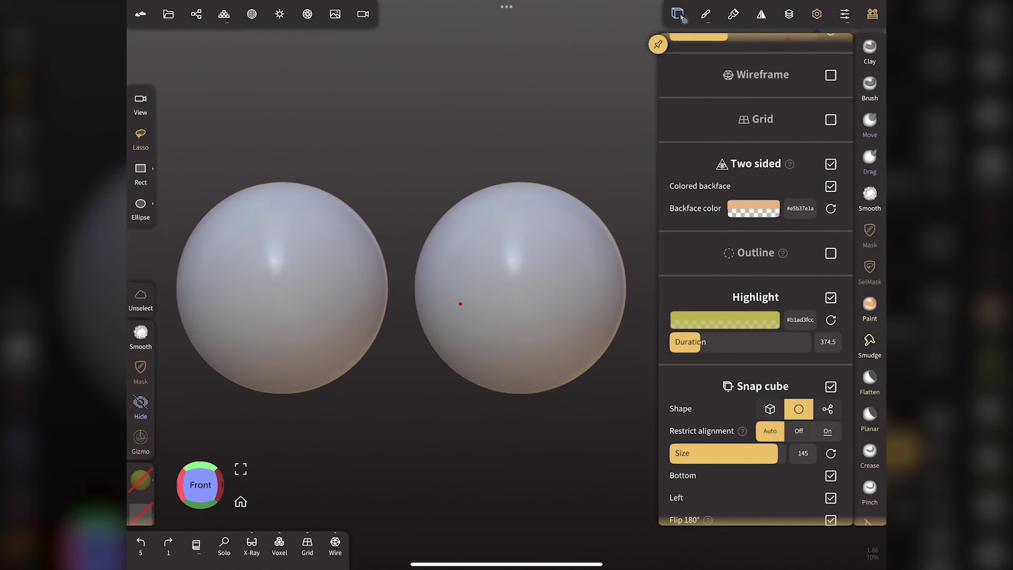
click(342, 252)
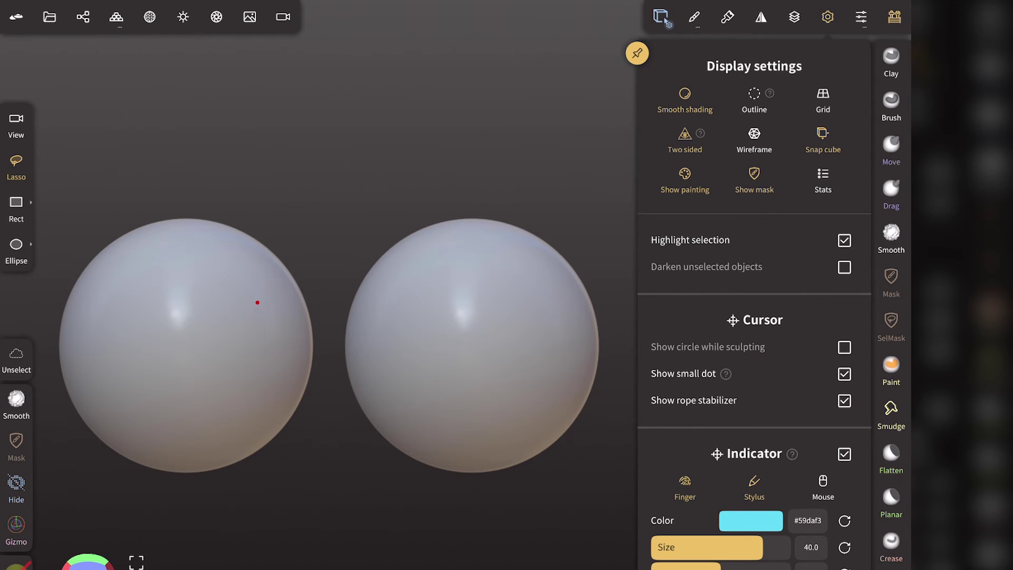
Enable Darken unselected objects and compare by selecting the right, left, then right sphere.
click(844, 267)
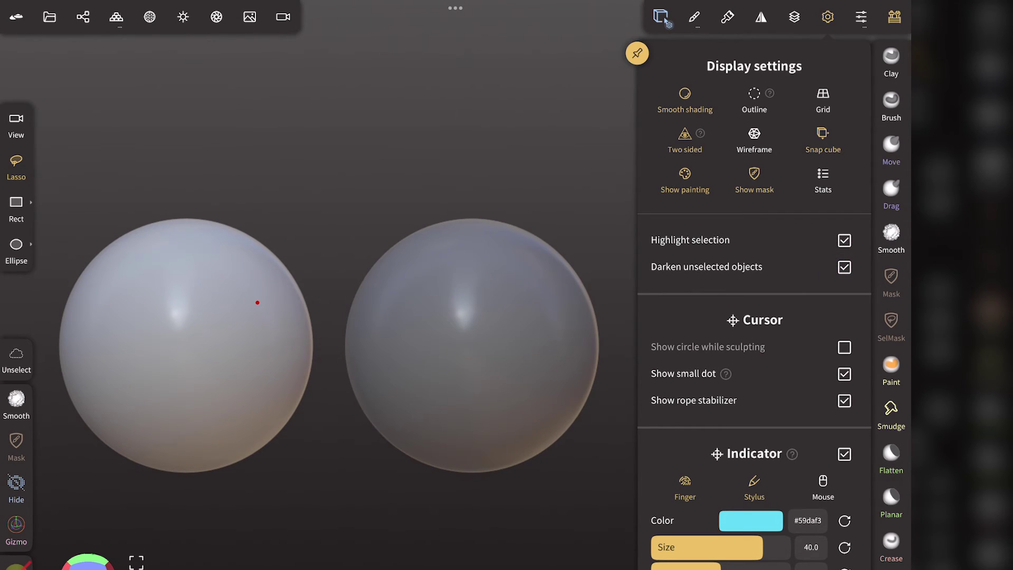
click(393, 341)
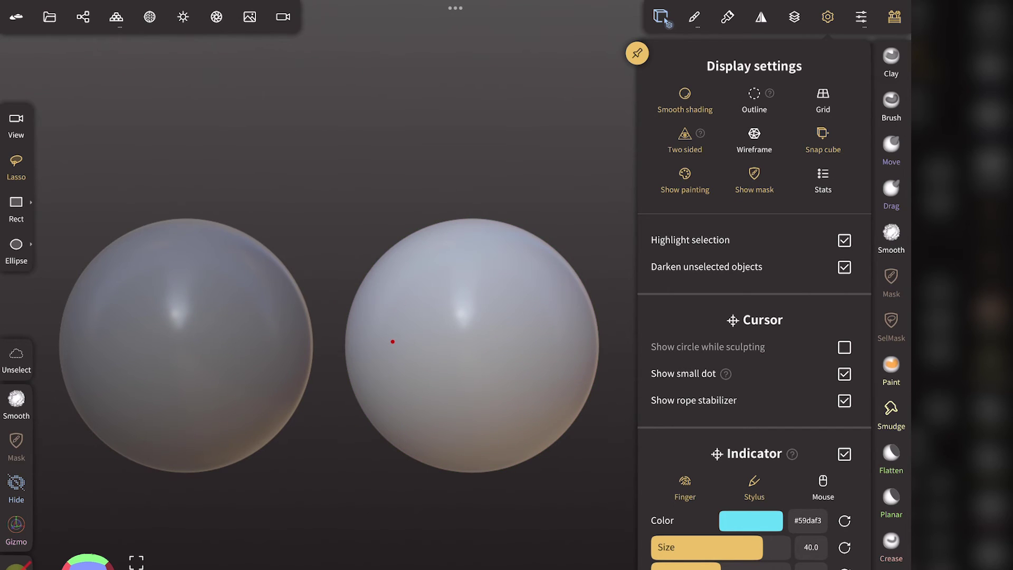
click(265, 308)
click(386, 331)
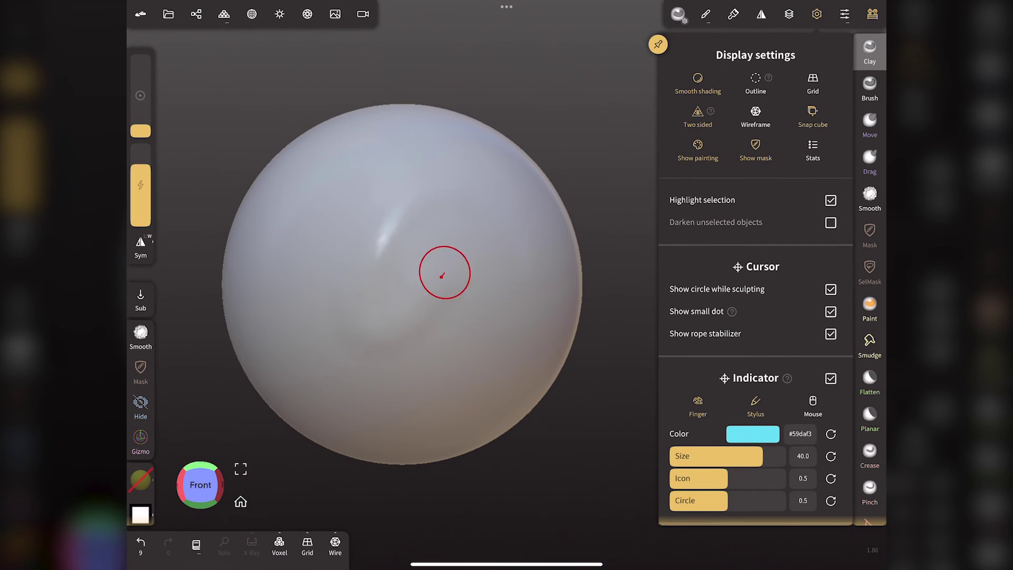
Sculpt two Clay strokes on the sphere, toggling the small brush-centre dot off and on between them.
mouse_move(335, 294)
mouse_down()
mouse_move(464, 181)
mouse_move(339, 355)
mouse_up()
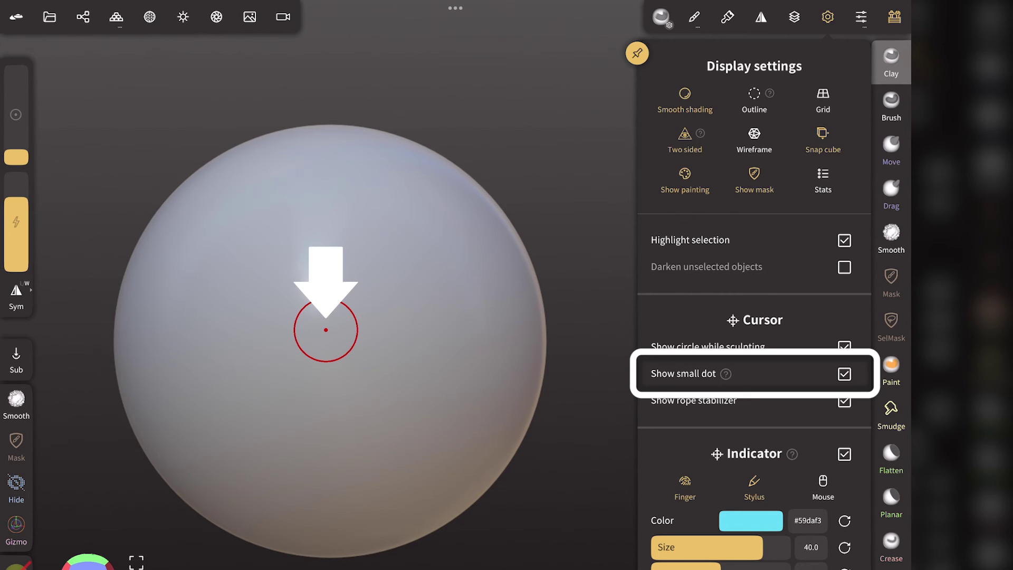
click(844, 374)
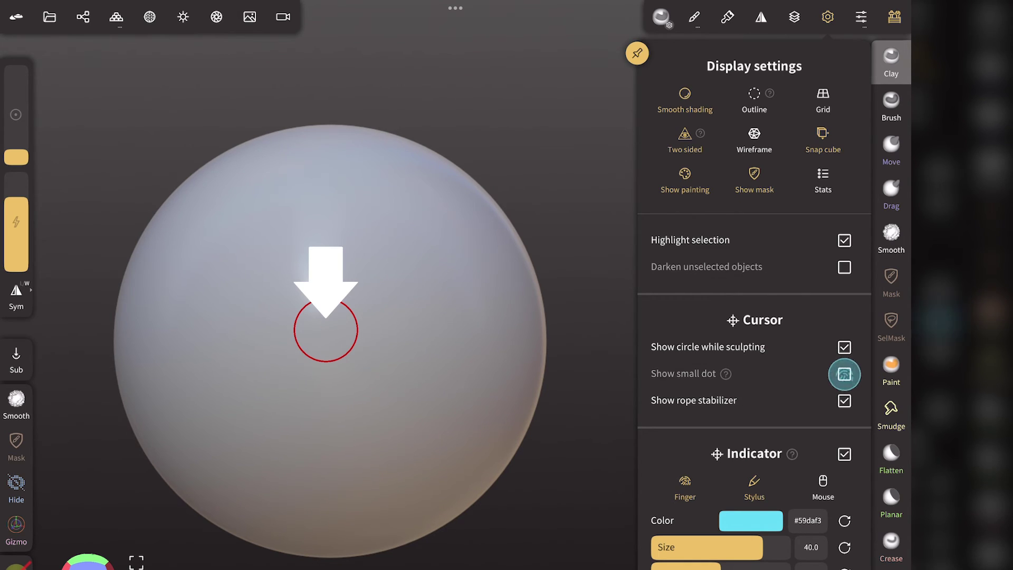
click(844, 374)
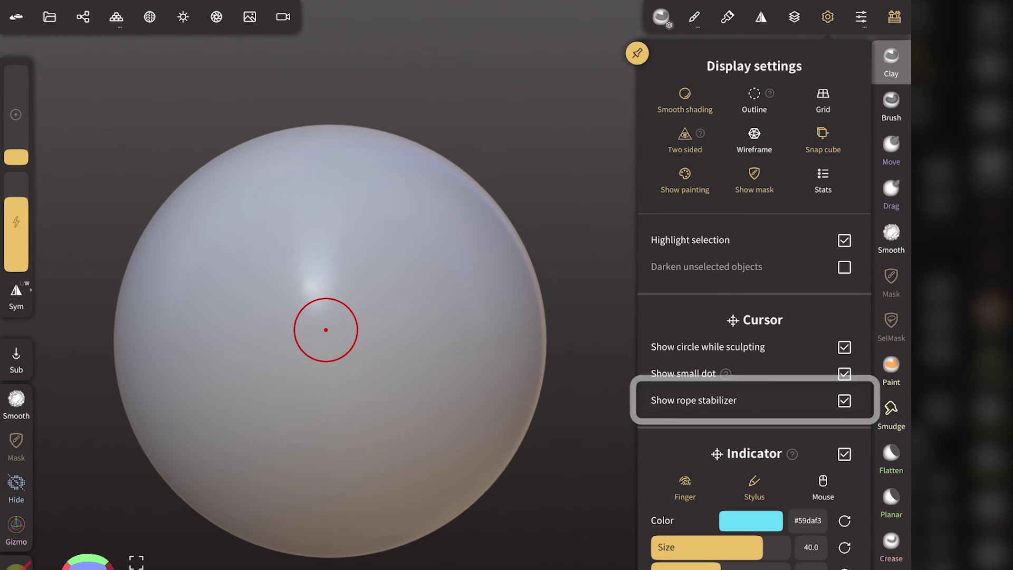
mouse_move(389, 260)
mouse_down()
mouse_move(325, 300)
mouse_move(283, 384)
mouse_move(340, 385)
mouse_move(384, 321)
mouse_move(379, 393)
mouse_move(398, 417)
mouse_move(434, 415)
mouse_move(484, 363)
mouse_move(520, 290)
mouse_up()
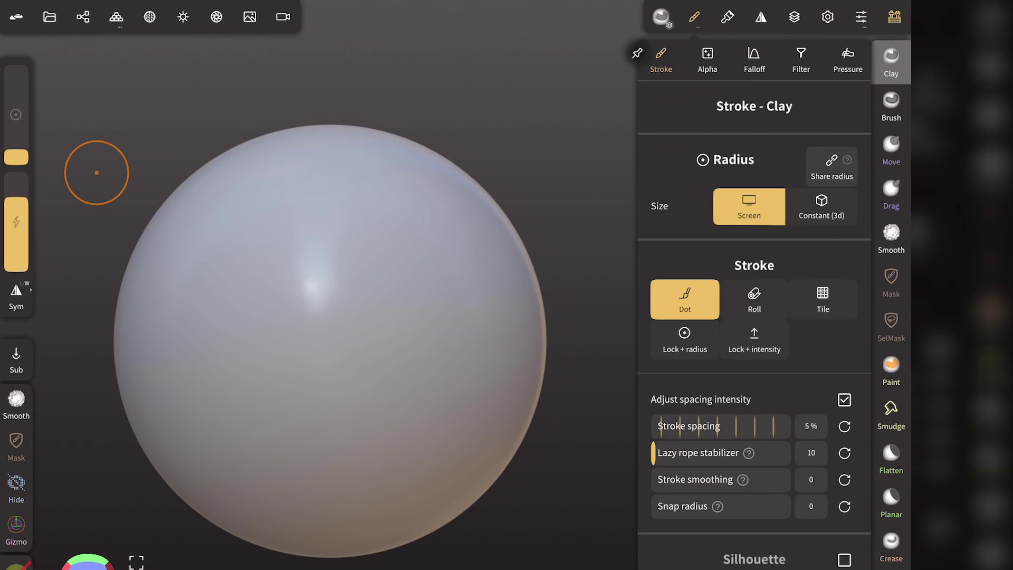
Raise Lazy rope stabilizer to 159 and sculpt a trailing circular stroke around the sphere.
click(670, 457)
drag(671, 457, 739, 454)
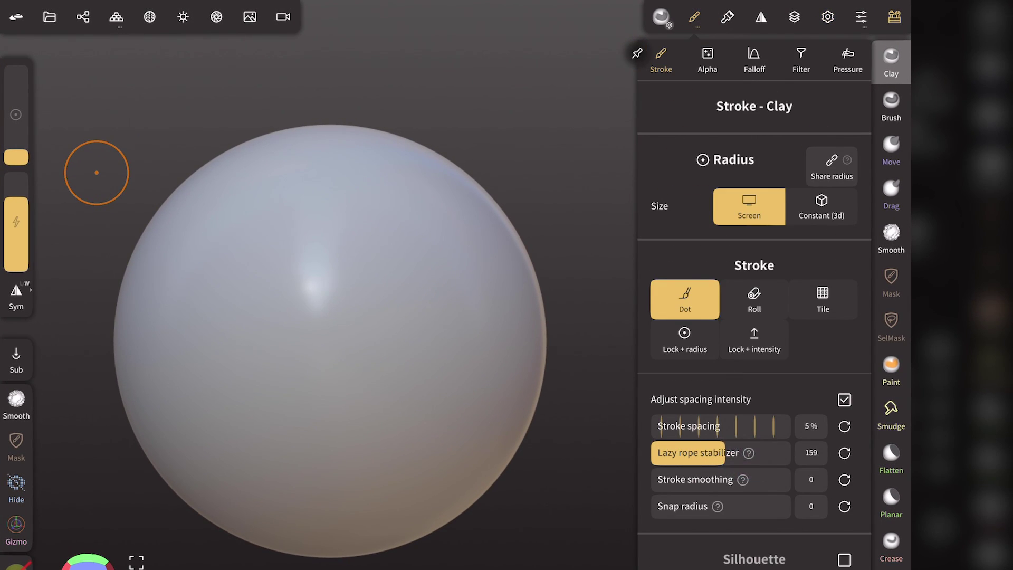
click(661, 16)
mouse_move(396, 227)
mouse_down()
mouse_move(301, 260)
mouse_move(210, 345)
mouse_move(224, 452)
mouse_move(333, 477)
mouse_move(457, 412)
mouse_move(493, 294)
mouse_move(425, 215)
mouse_move(255, 259)
mouse_move(197, 409)
mouse_move(309, 461)
mouse_move(448, 423)
mouse_move(512, 336)
mouse_up()
mouse_move(423, 396)
mouse_down()
mouse_move(464, 339)
mouse_move(430, 199)
mouse_up()
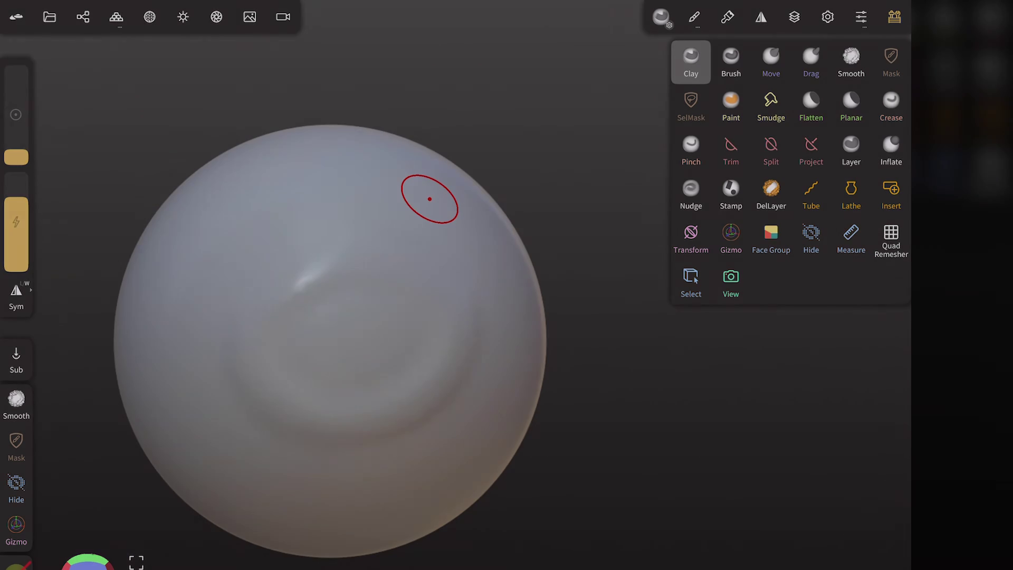